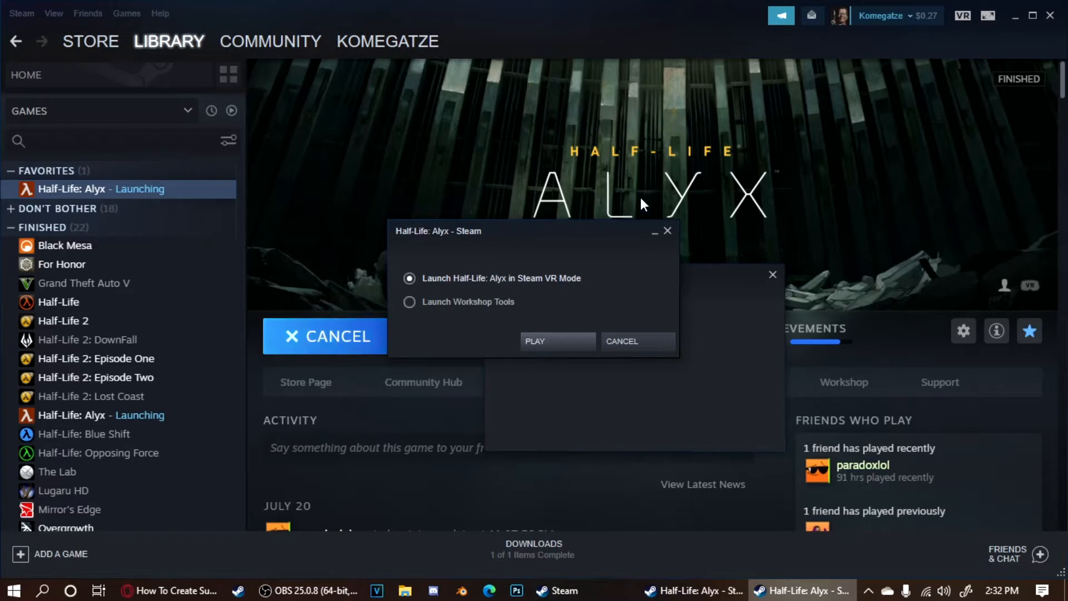
Step: Launch the Half-Life: Alyx Workshop Tools with the s2fmstuff addon and open Source Filmmaker
click(445, 304)
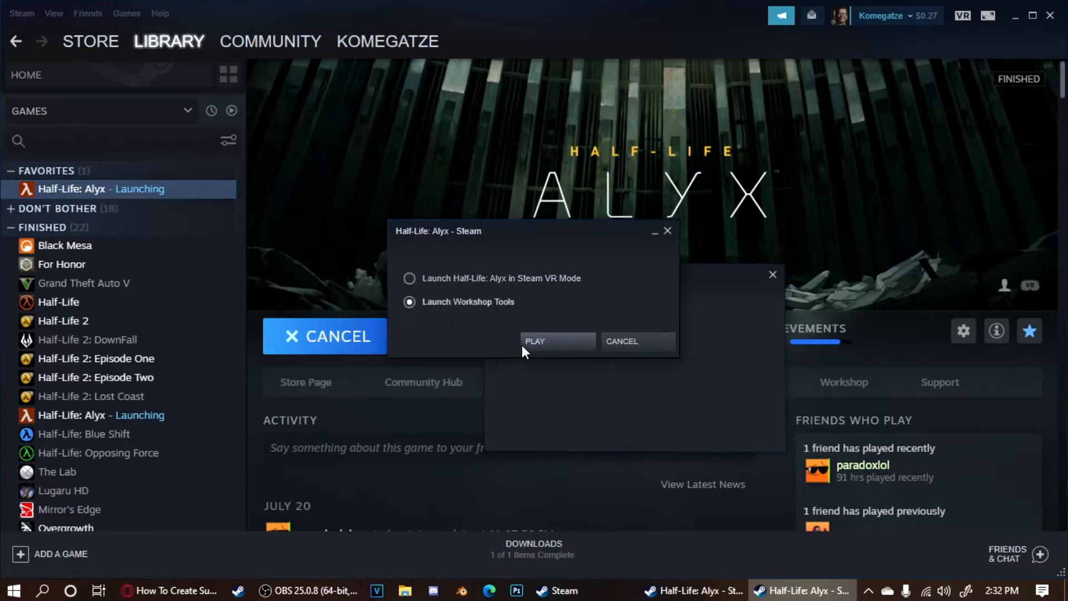
click(529, 342)
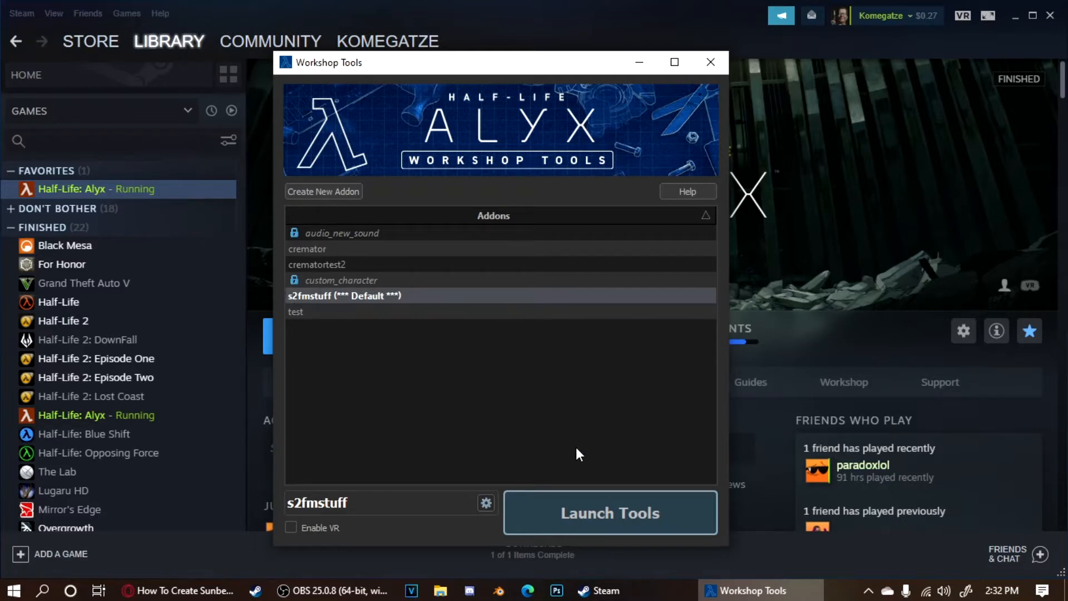
click(639, 519)
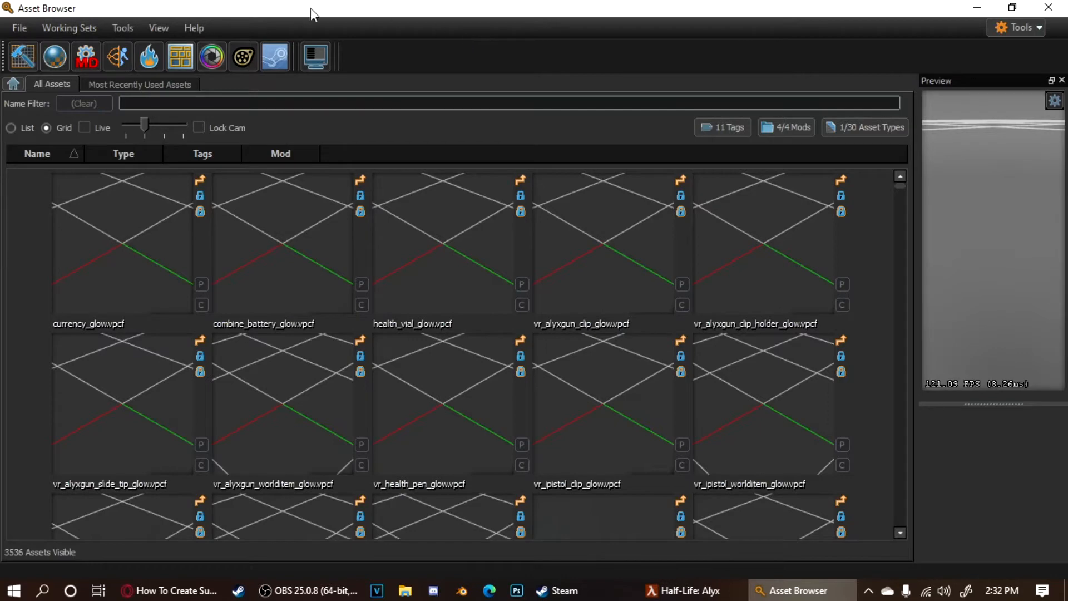
click(244, 67)
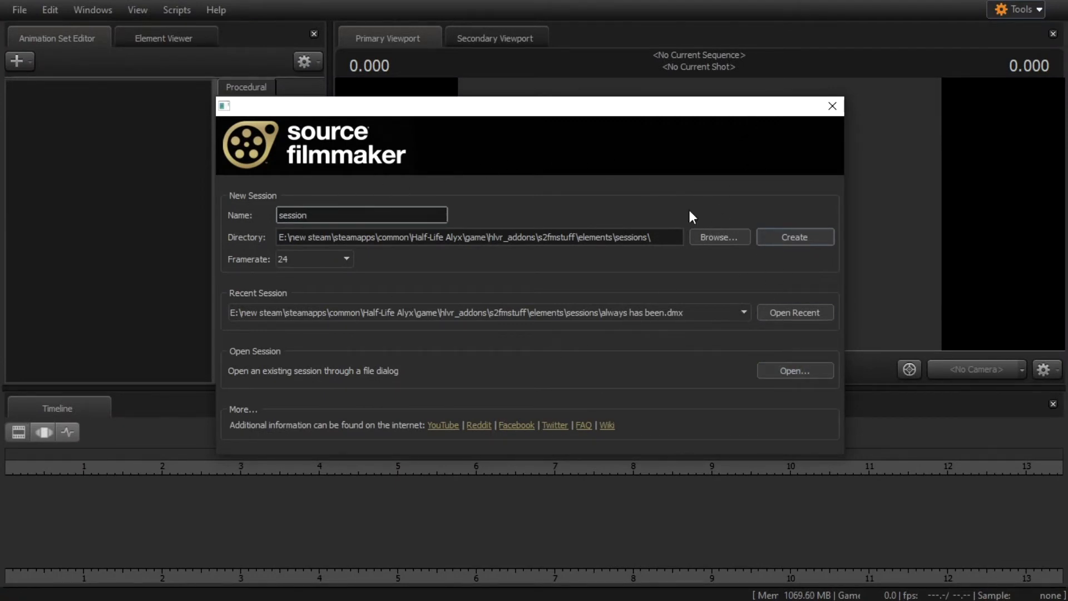
Step: Name the new session Strider Canyon2
click(708, 313)
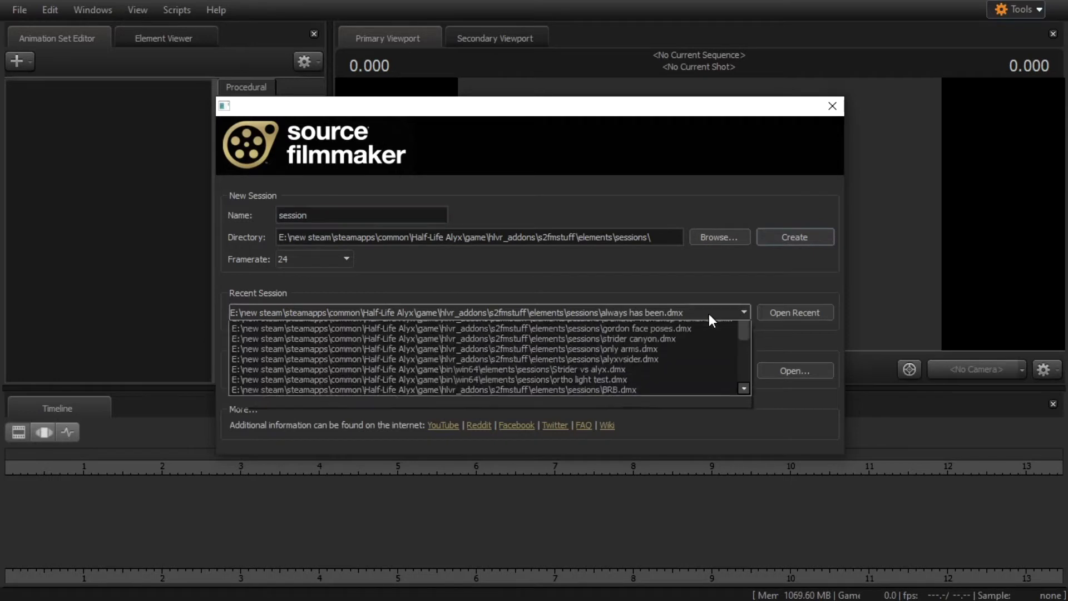
click(708, 312)
click(379, 214)
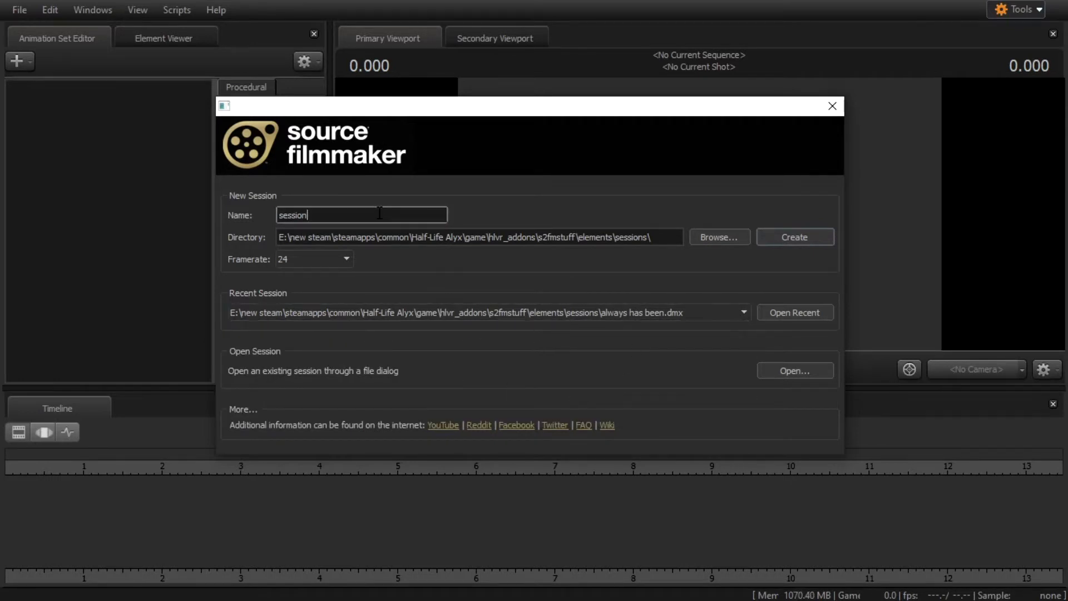
key(BackSpace)
key(BackSpace)
key(BackSpace)
key(BackSpace)
key(BackSpace)
key(BackSpace)
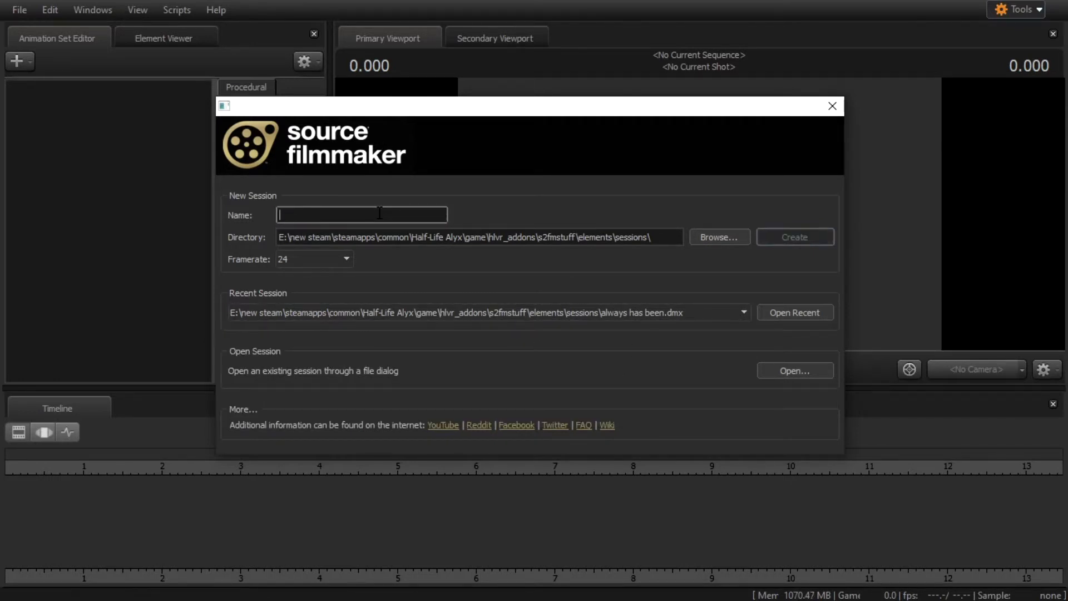
text(Strider Cany)
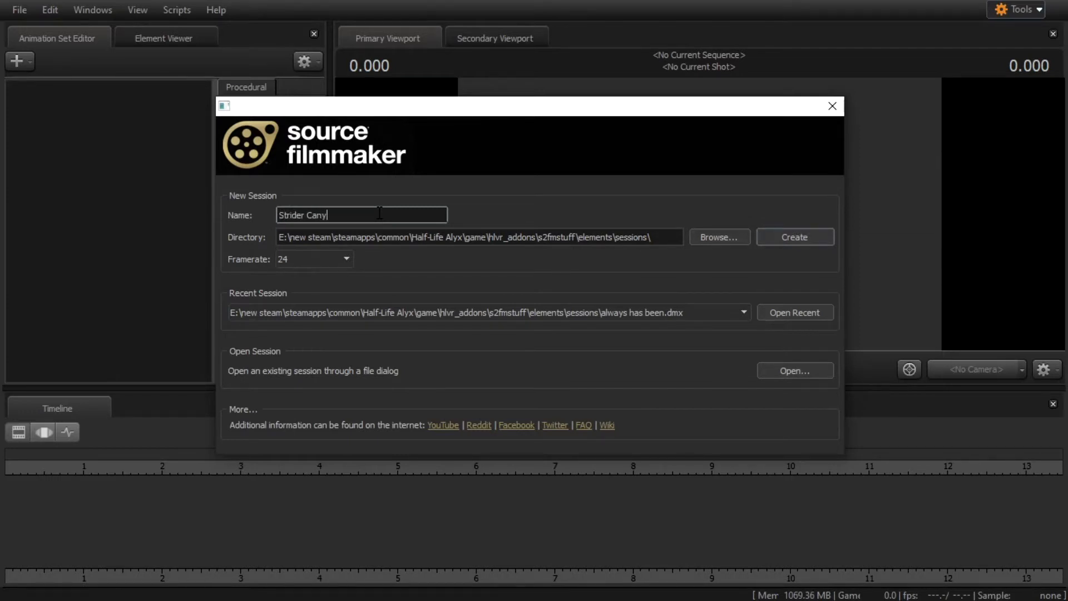
text(on2)
Step: Set the new session's framerate to 30 and create the session
click(320, 260)
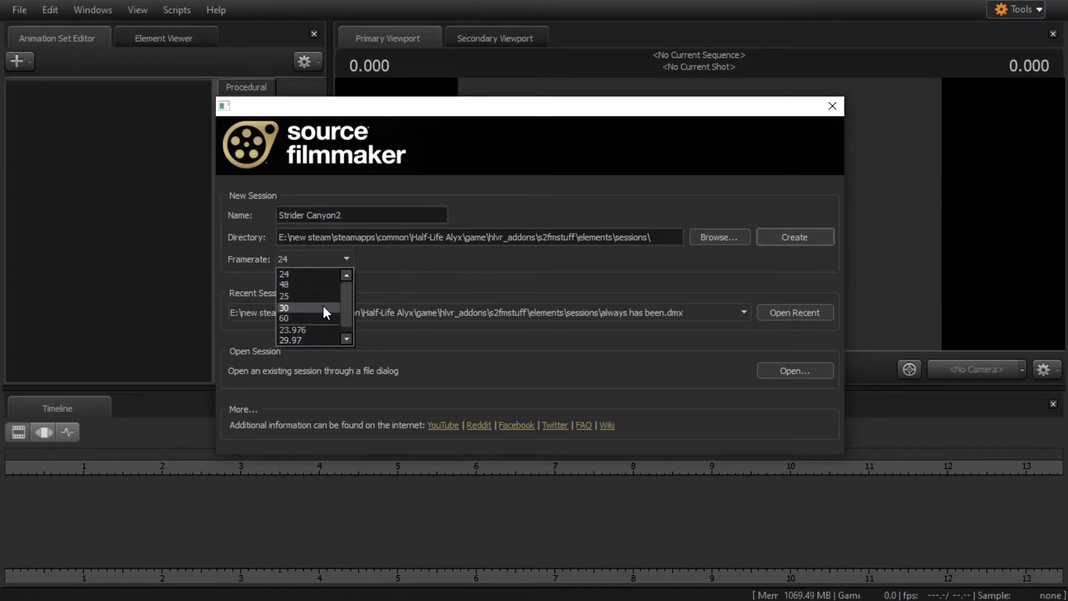
click(323, 306)
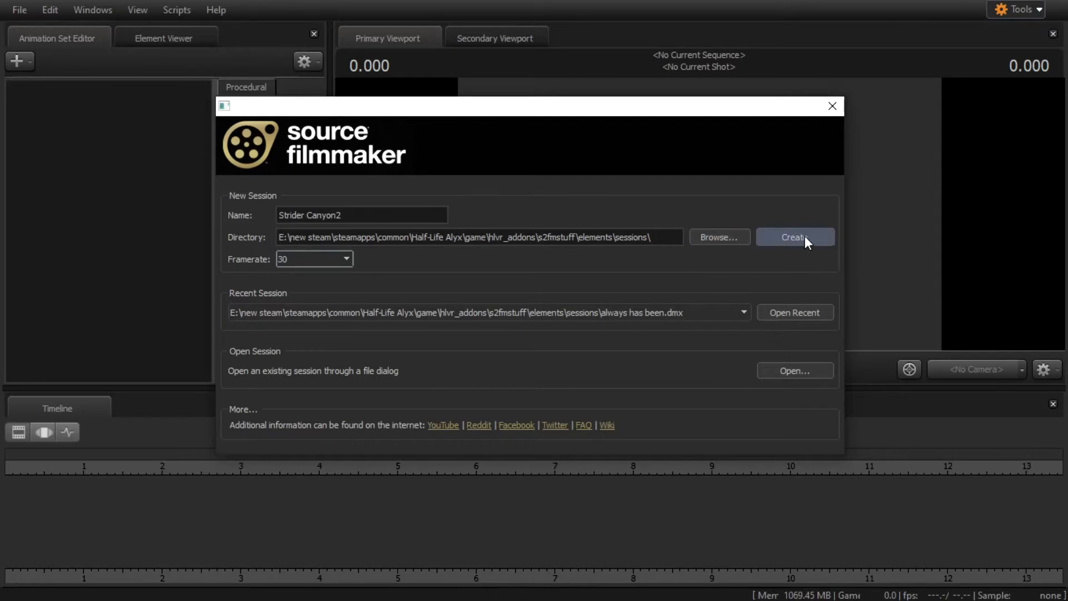
click(817, 240)
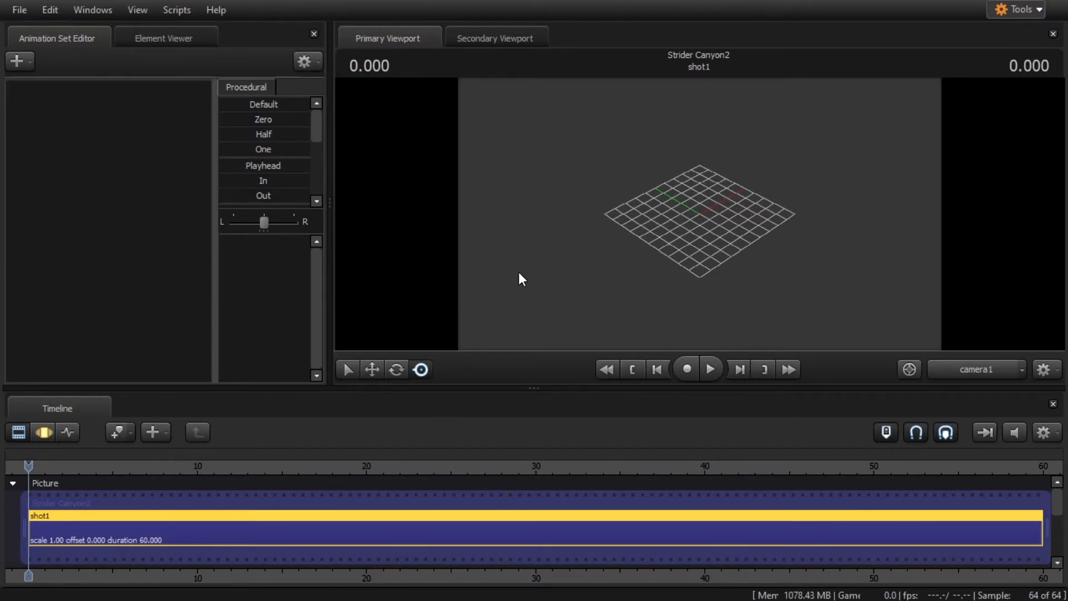
Step: Set stridercanyon.vmap as the session map
drag(555, 258, 460, 188)
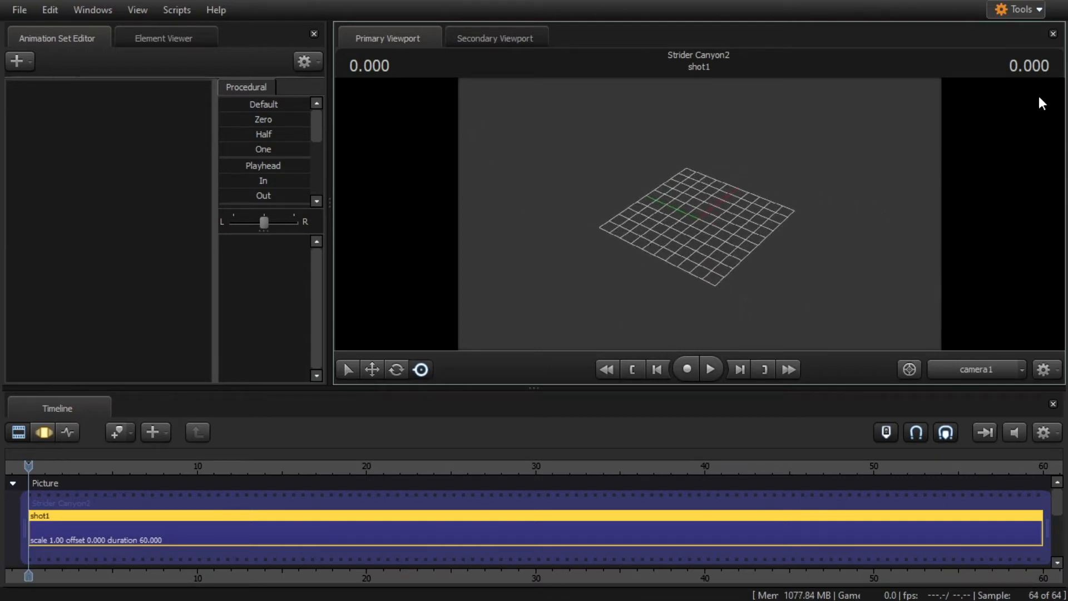
right_click(625, 196)
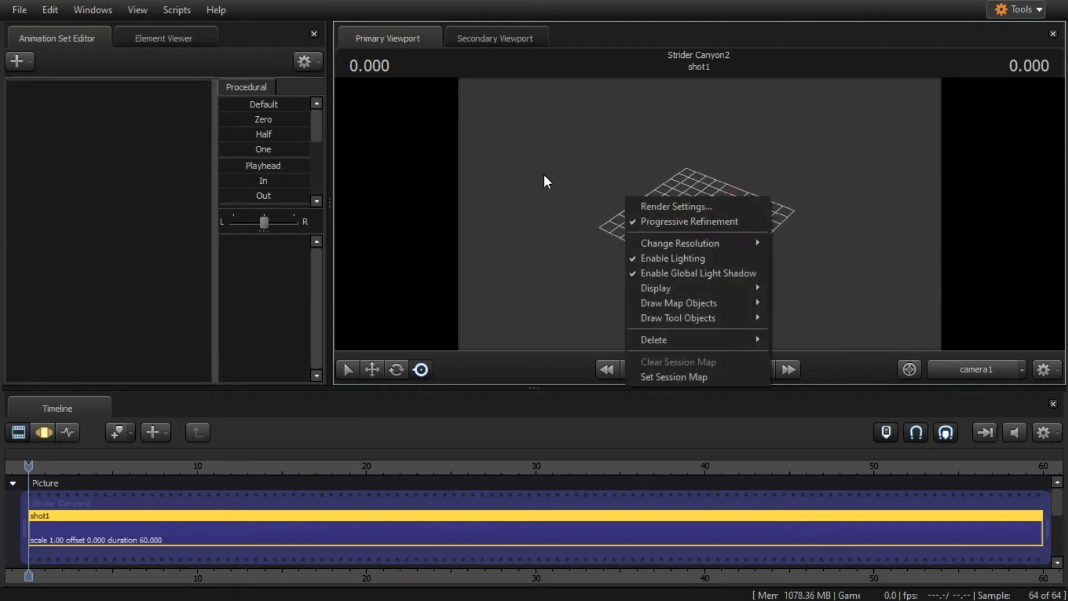
right_click(579, 182)
right_click(580, 181)
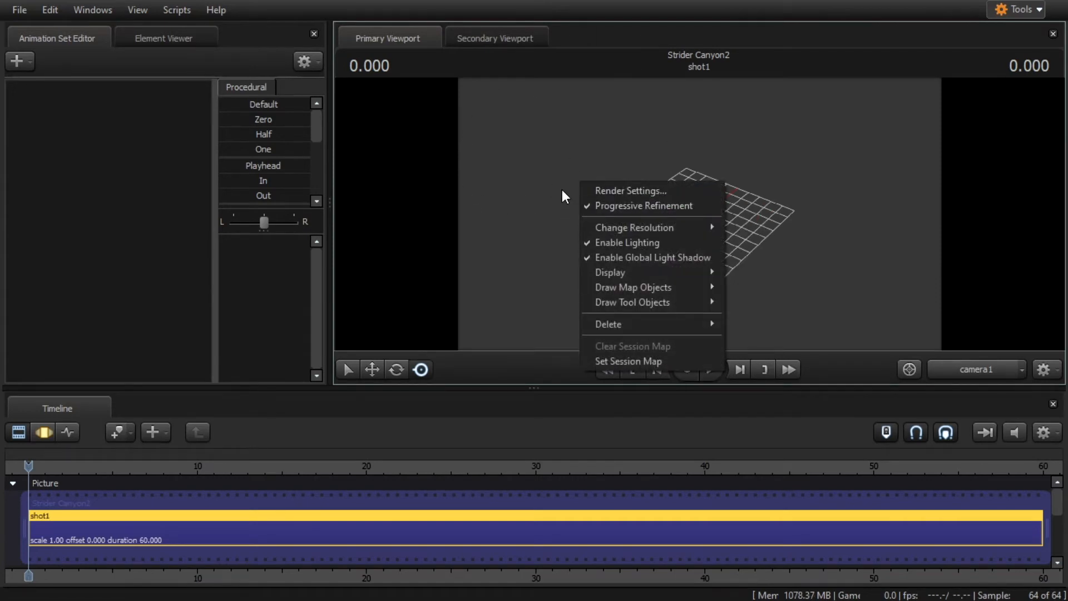
click(619, 359)
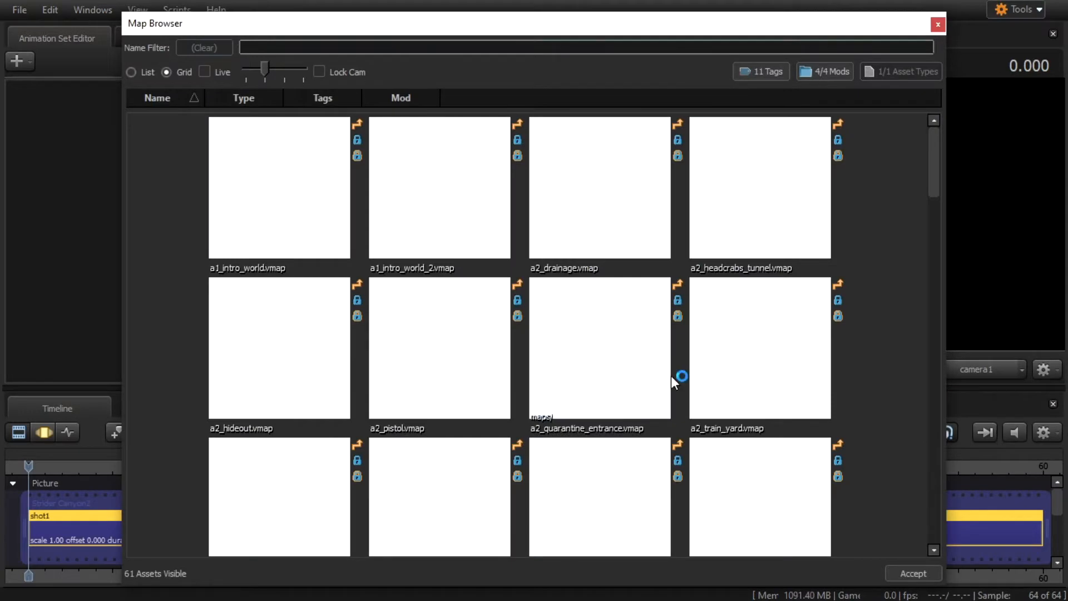
scroll(599, 256, down, 15)
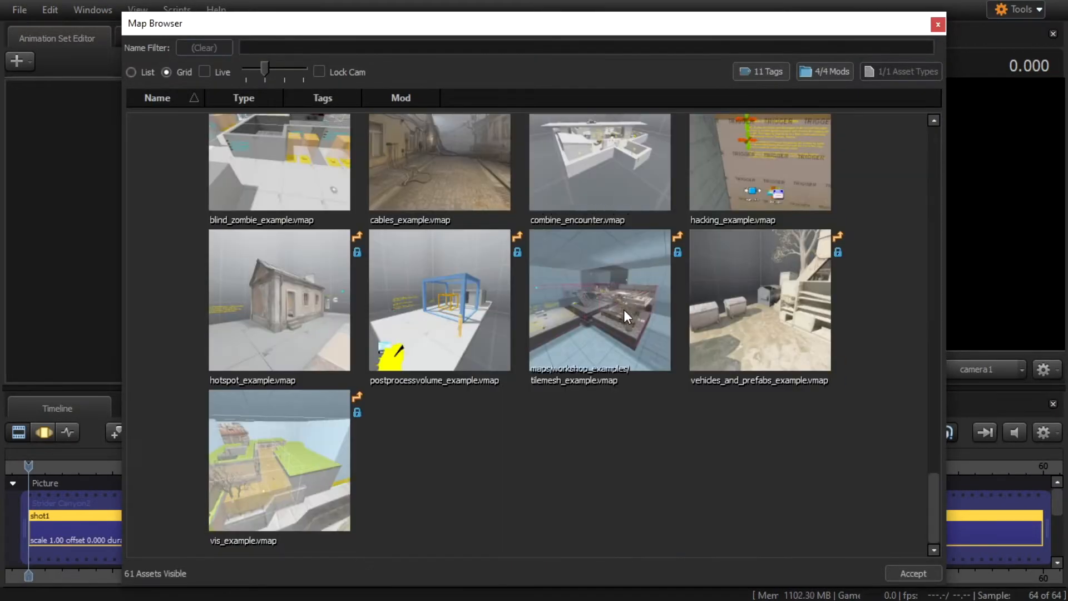
scroll(623, 309, up, 6)
scroll(575, 371, up, 5)
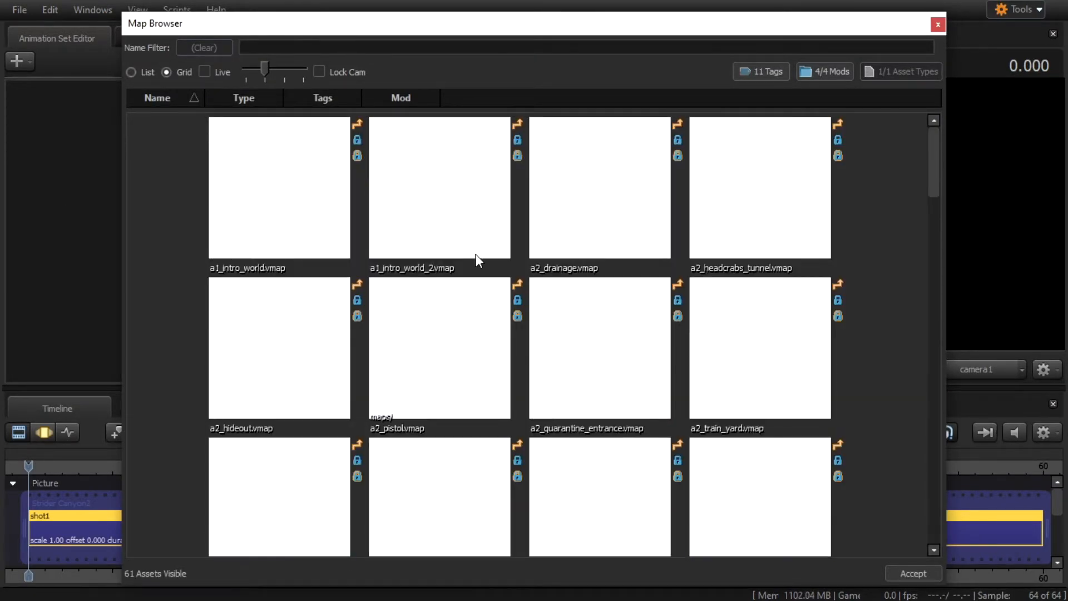
scroll(553, 323, down, 2)
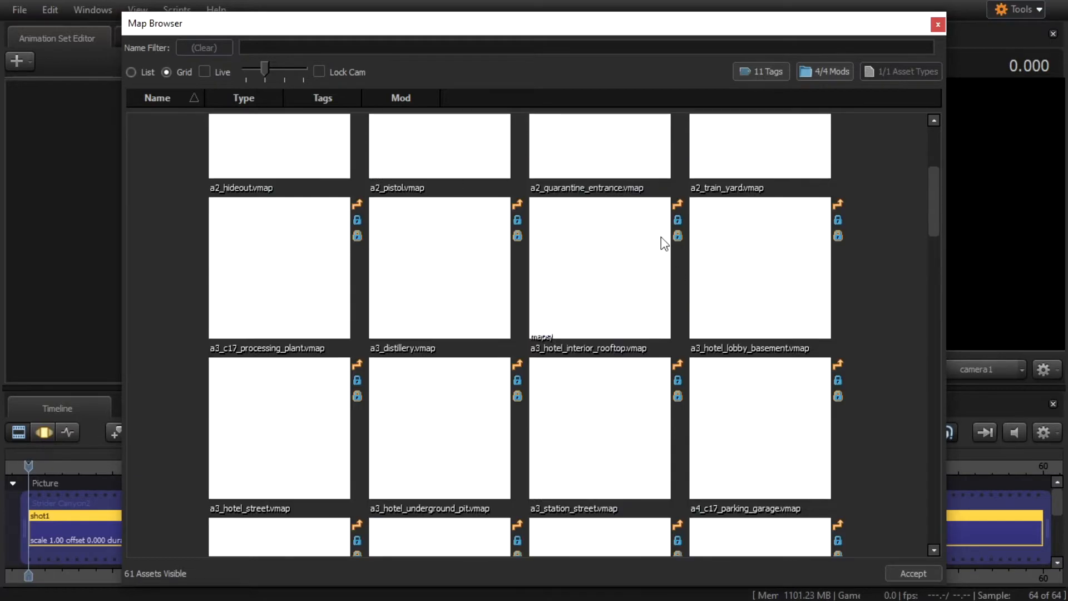
scroll(684, 334, down, 5)
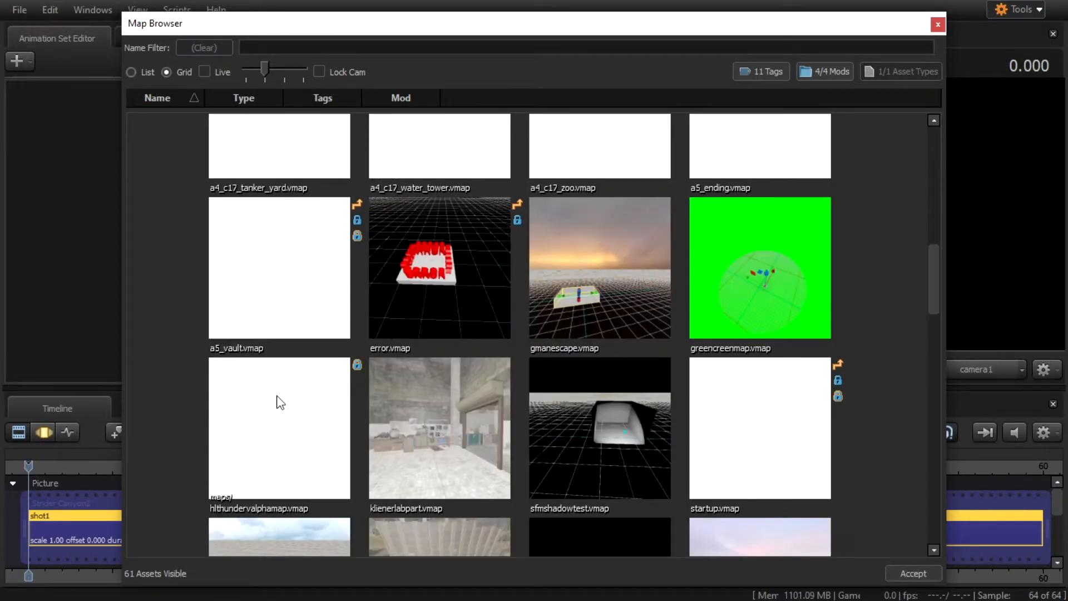
scroll(278, 399, down, 3)
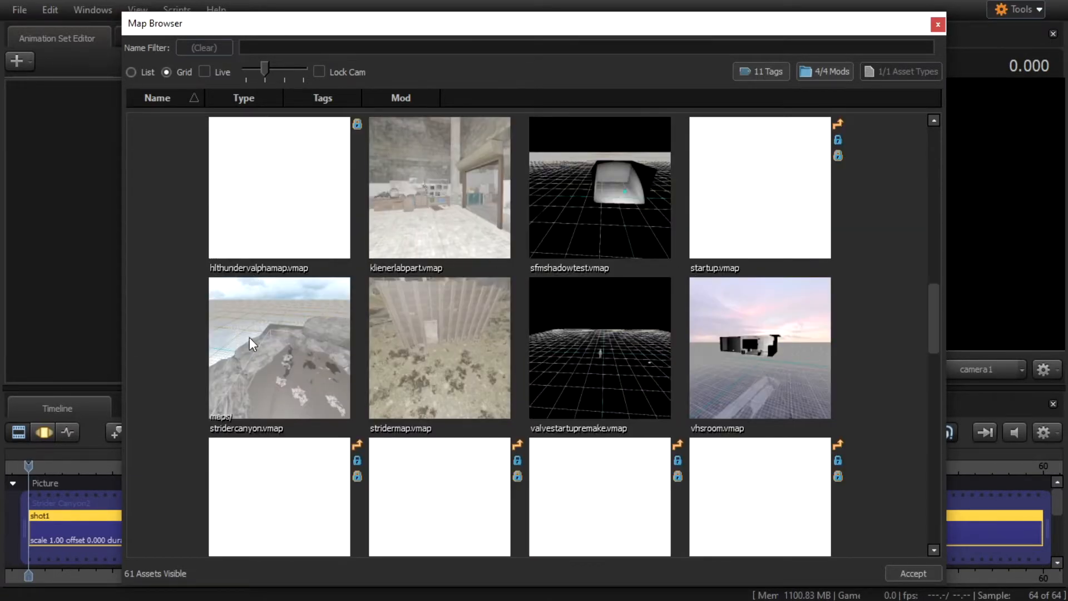
click(249, 364)
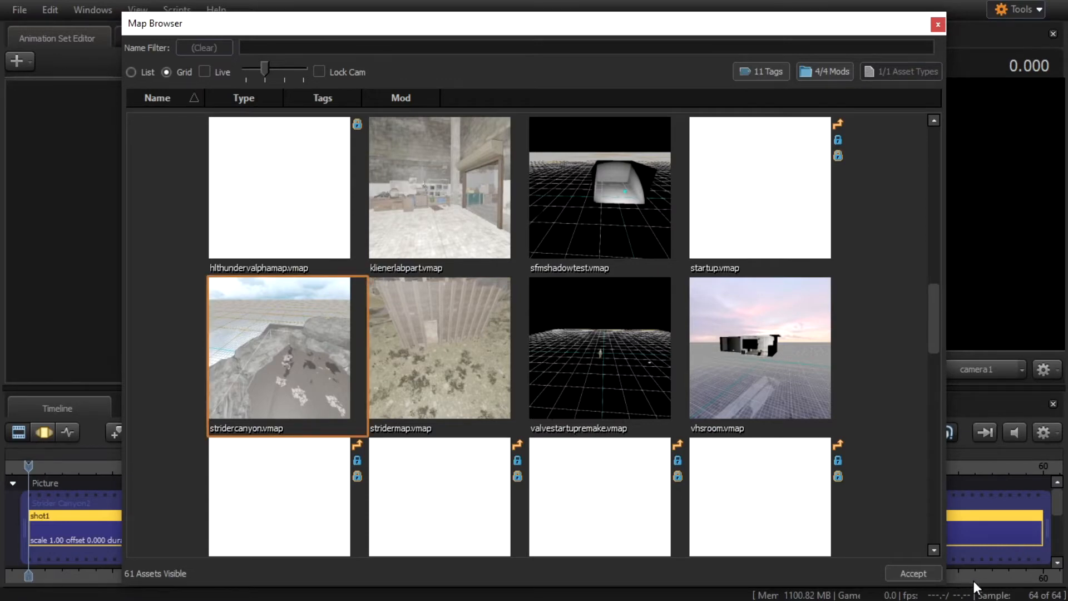
click(914, 574)
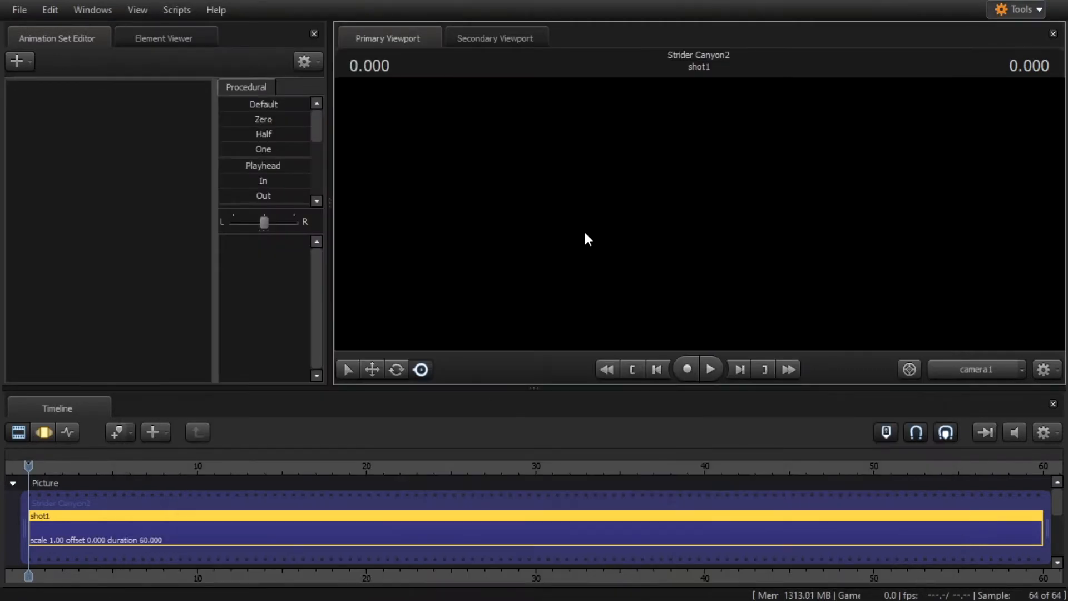
Step: Create an animation set for a new directional light in the canyon scene
click(16, 60)
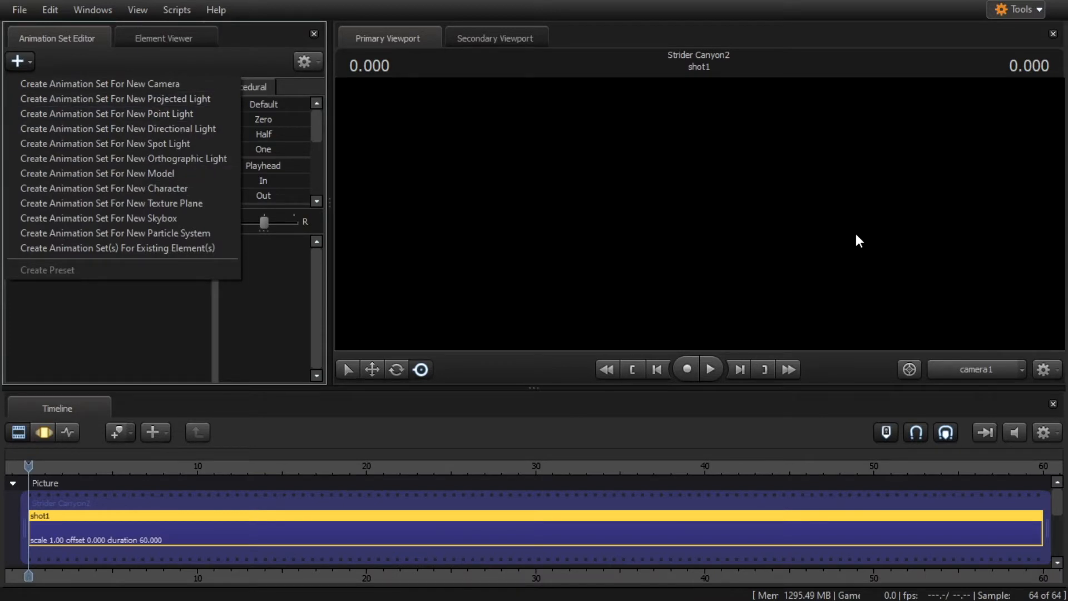
click(177, 129)
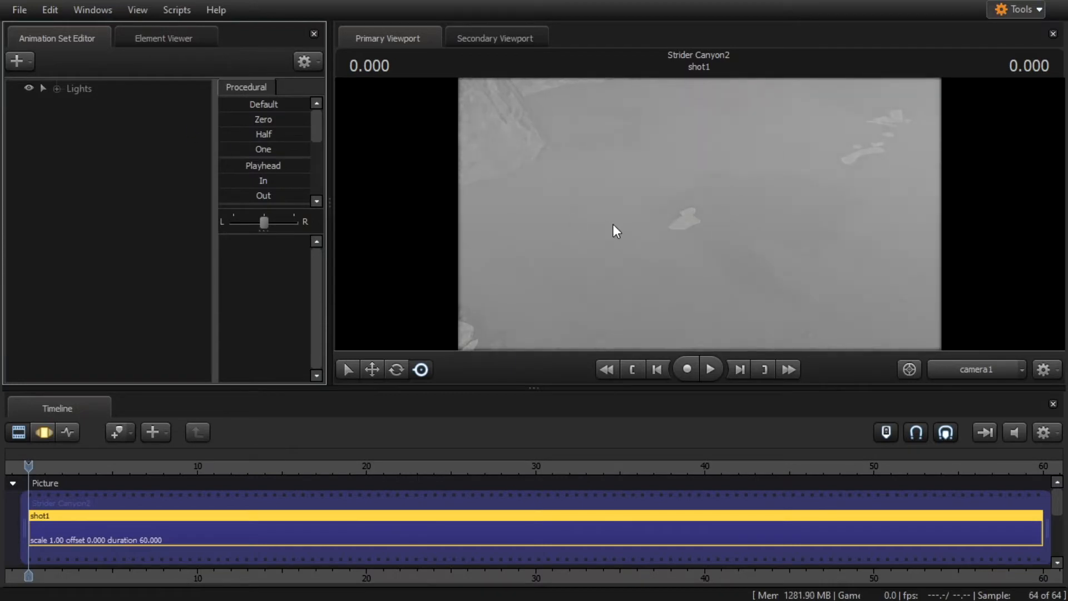
drag(614, 227, 701, 151)
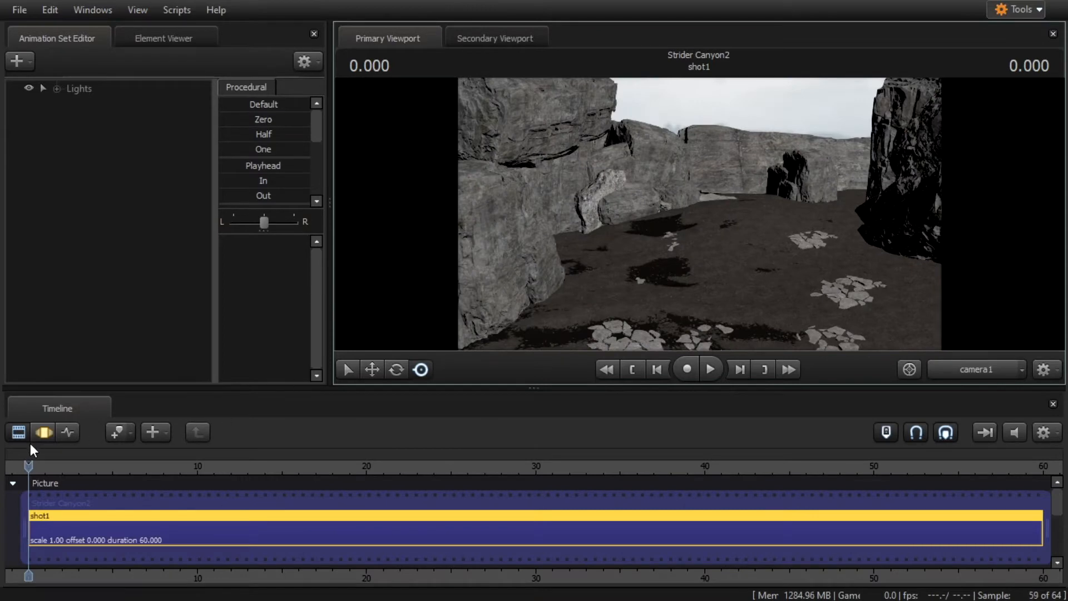
Step: Switch the timeline to the Graph Editor and expand the Lights group to list the directional light
click(69, 433)
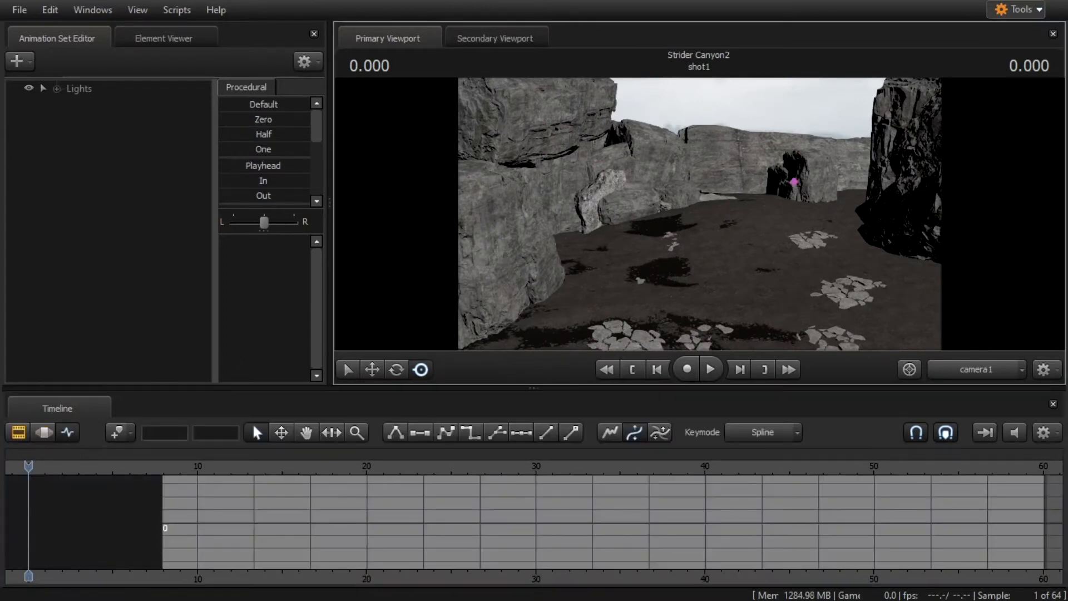
drag(578, 292, 701, 291)
key(w)
drag(480, 195, 500, 248)
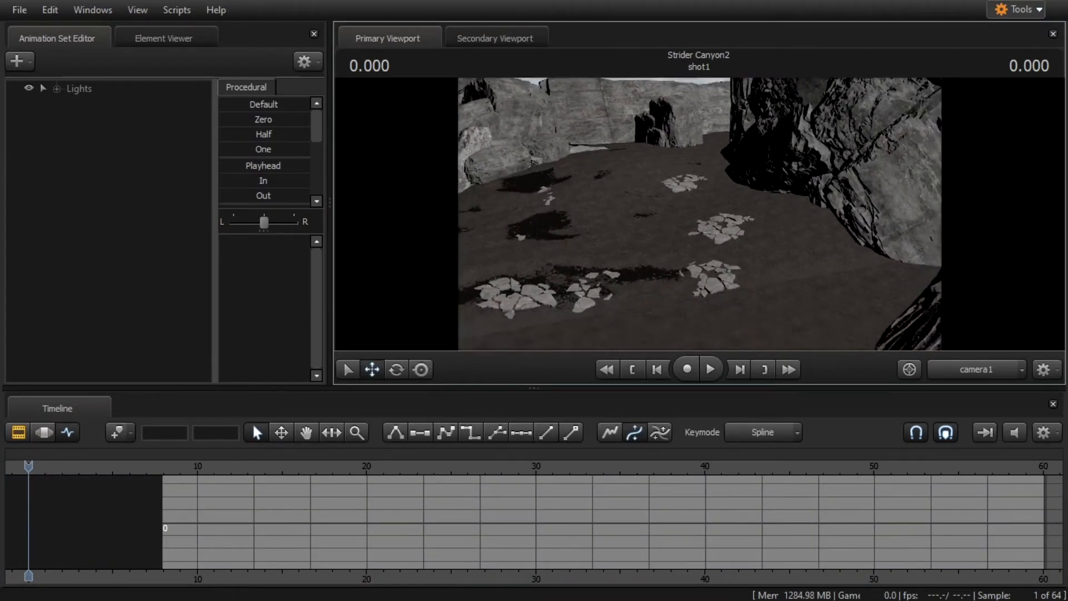
drag(699, 214, 486, 200)
key(w)
key(w)
click(57, 90)
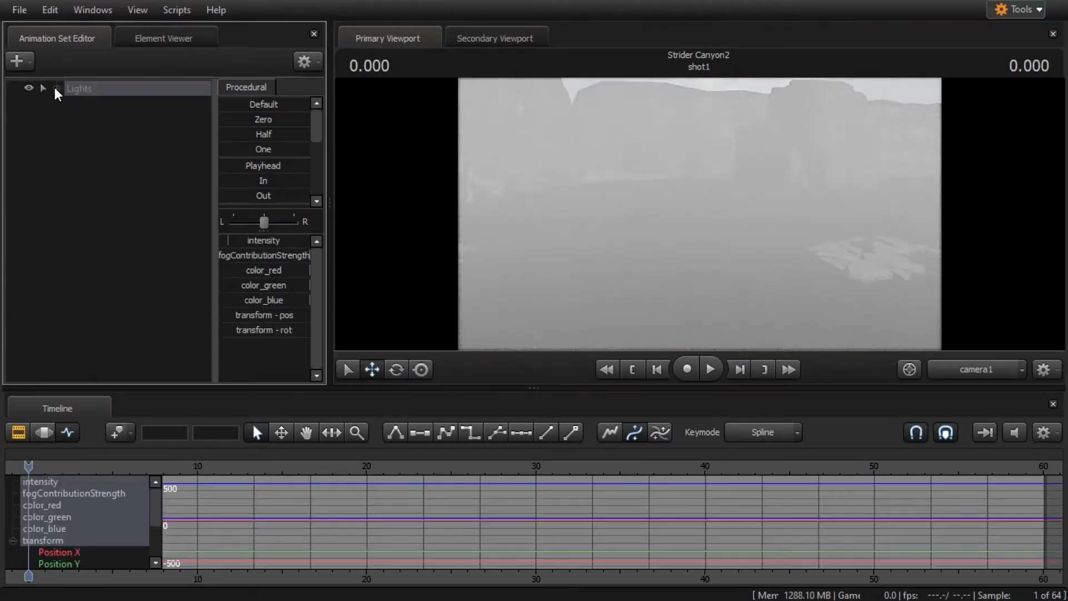
click(56, 89)
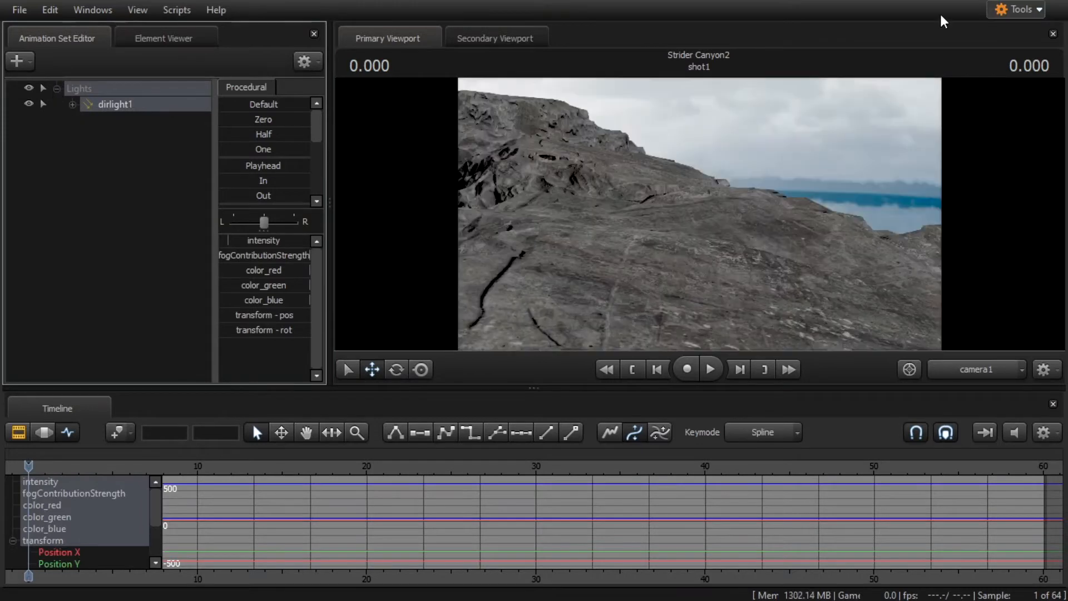
Step: Create an animation set for a new model, filtering the models by "grunt" and choosing combine_grunt.vmdl
click(20, 61)
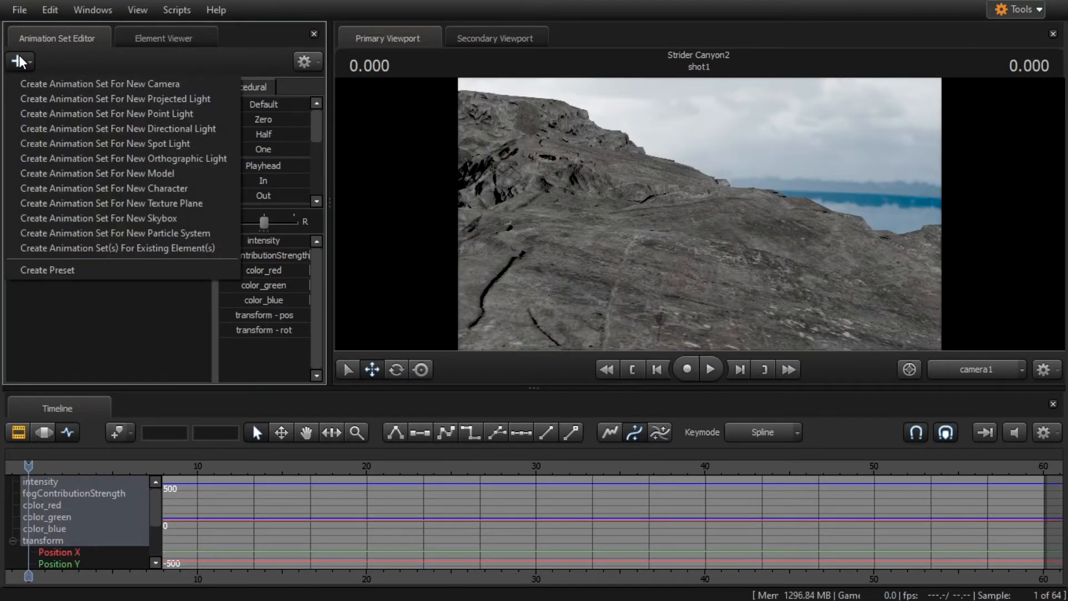
click(99, 173)
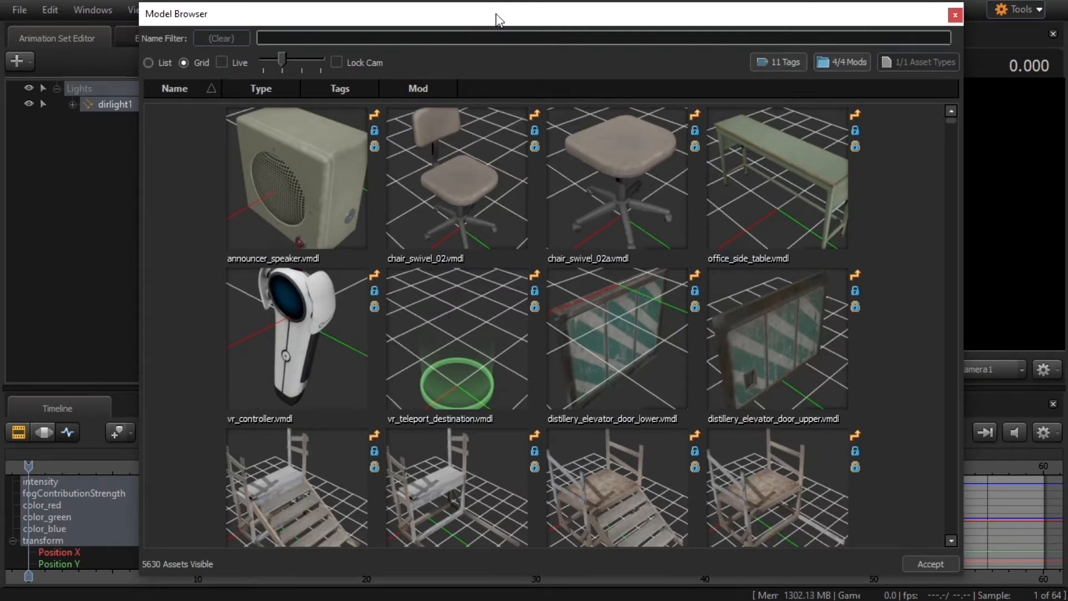
key(BackSpace)
key(BackSpace)
text(grunt)
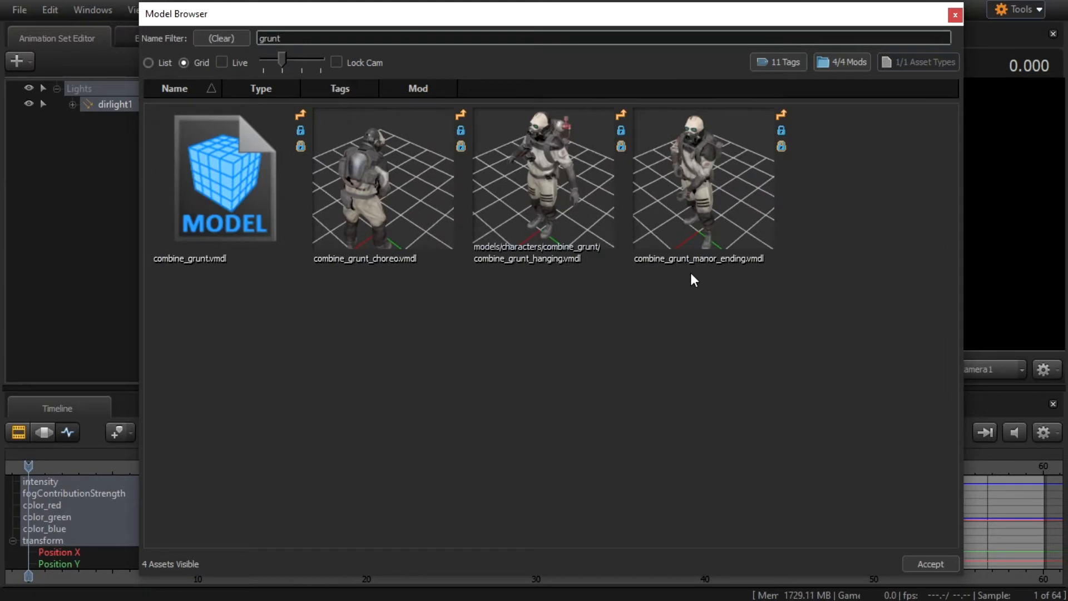
click(192, 192)
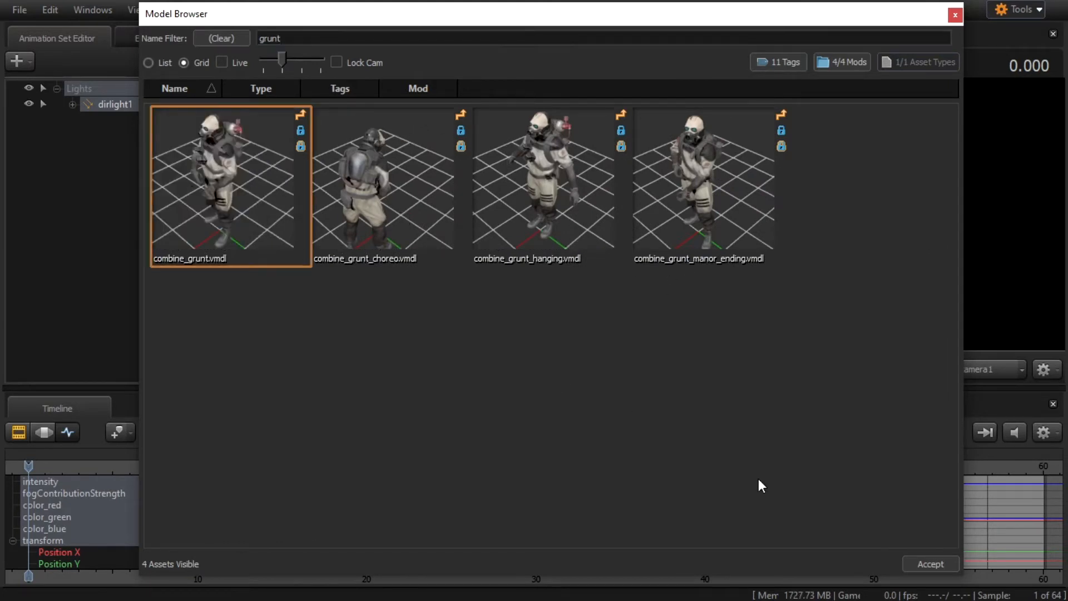
click(929, 563)
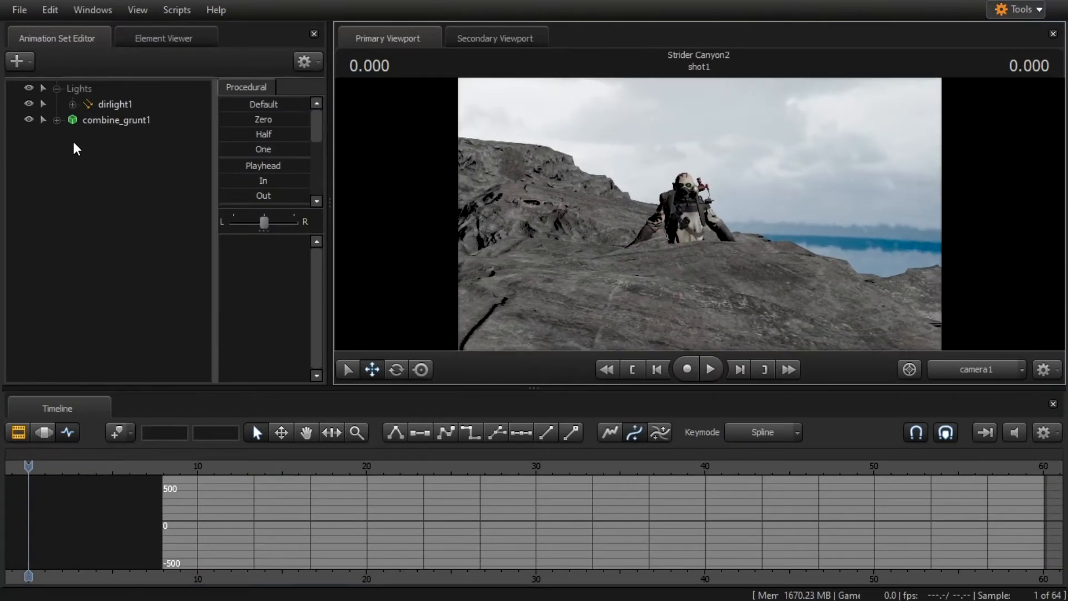
Step: Select the rootTransform control in combine_grunt1's Body group and reposition the whole model so it stands on top of the rock
click(56, 121)
click(73, 151)
click(129, 166)
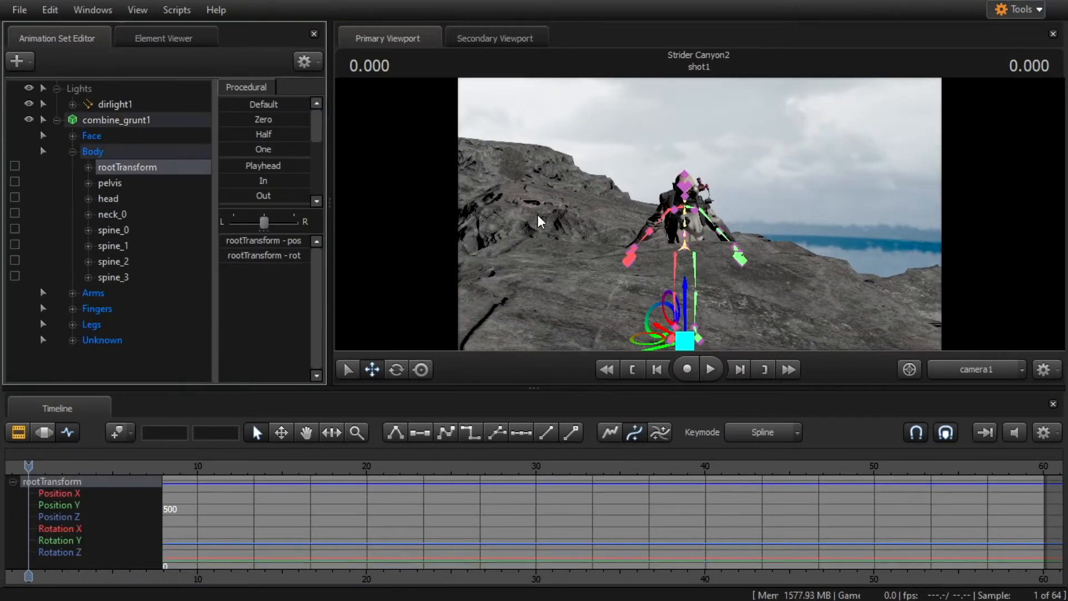
drag(681, 309, 667, 212)
mouse_move(755, 273)
mouse_down()
mouse_move(755, 167)
mouse_move(755, 222)
mouse_move(739, 251)
mouse_move(701, 245)
mouse_move(759, 264)
mouse_up()
drag(615, 279, 796, 258)
drag(732, 309, 803, 228)
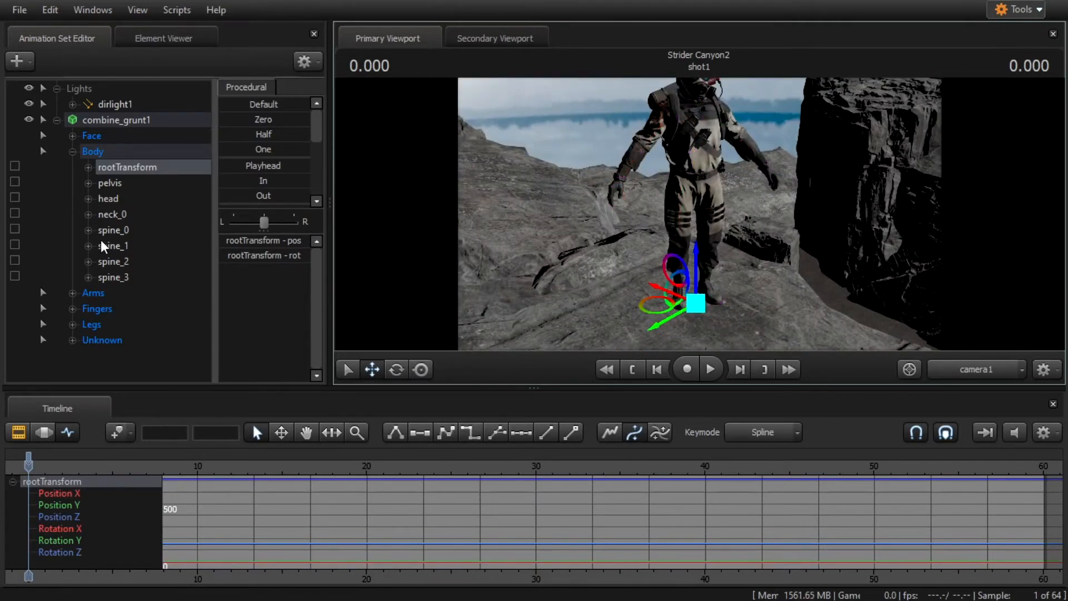
Step: Select the arm_upper_R bone in the grunt's Arms group and rotate it to raise the right arm slightly outward
click(73, 293)
scroll(103, 283, down, 2)
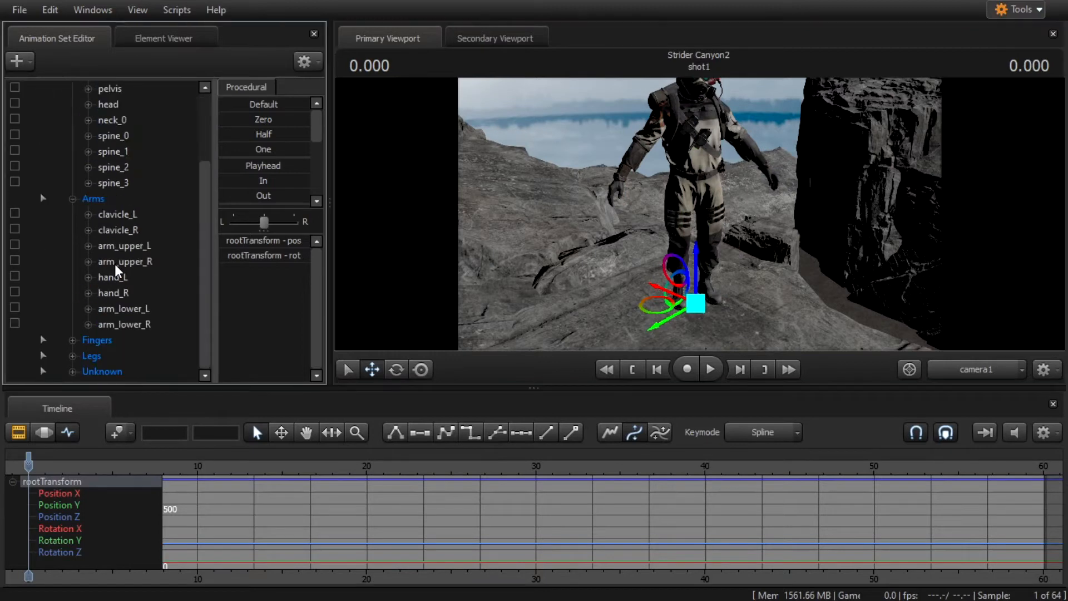
click(133, 262)
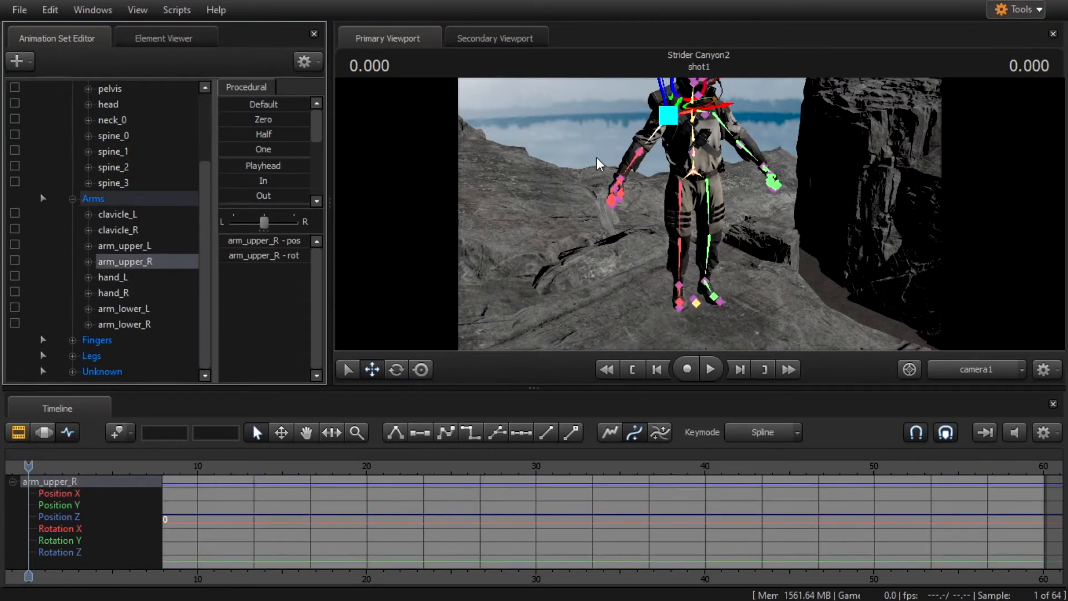
drag(810, 183, 818, 107)
drag(660, 201, 556, 269)
key(ctrl+z)
click(396, 369)
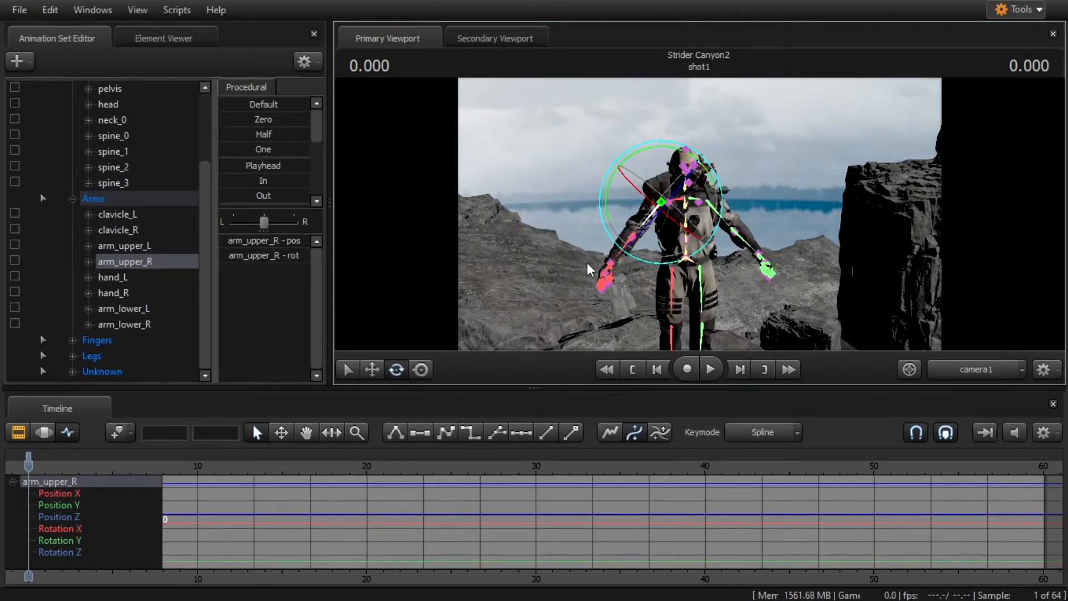
drag(654, 269, 629, 256)
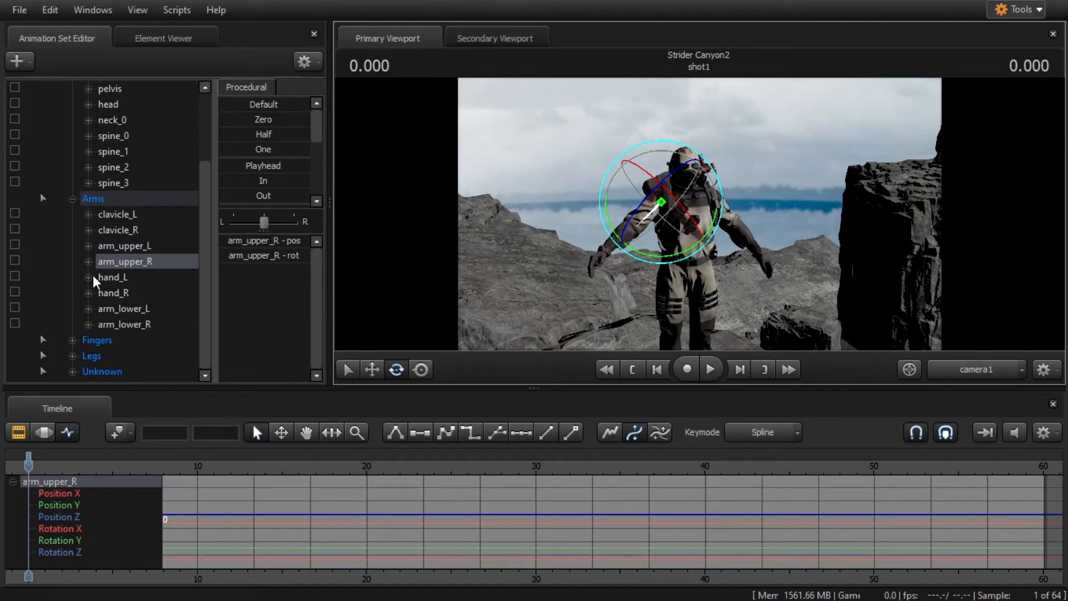
Step: Try further rotations on the hand_L and arm_upper_R bones
click(114, 279)
drag(756, 239, 684, 233)
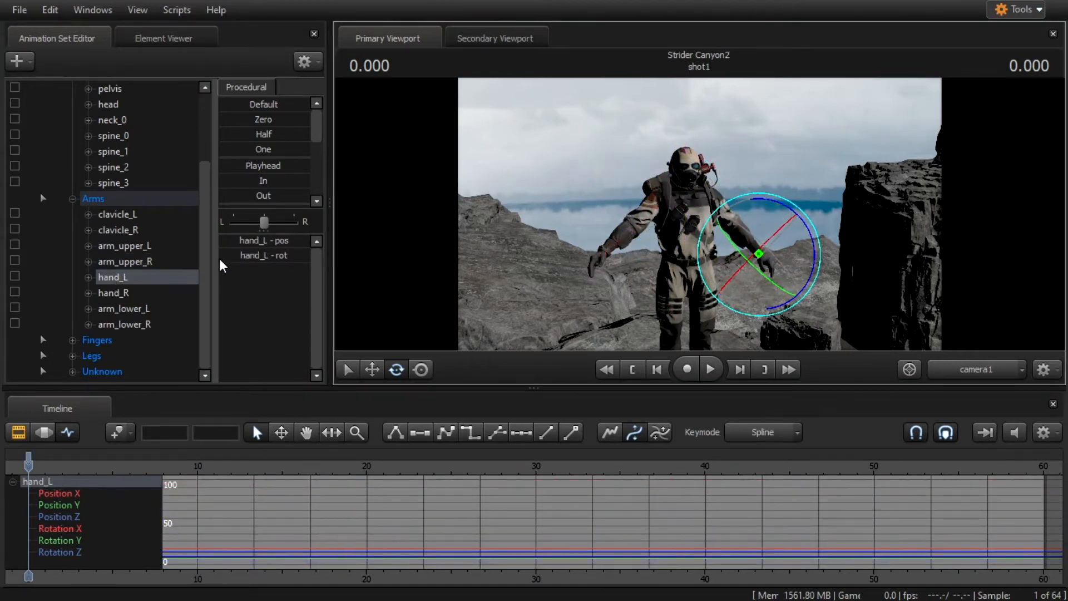
click(128, 261)
drag(603, 239, 575, 268)
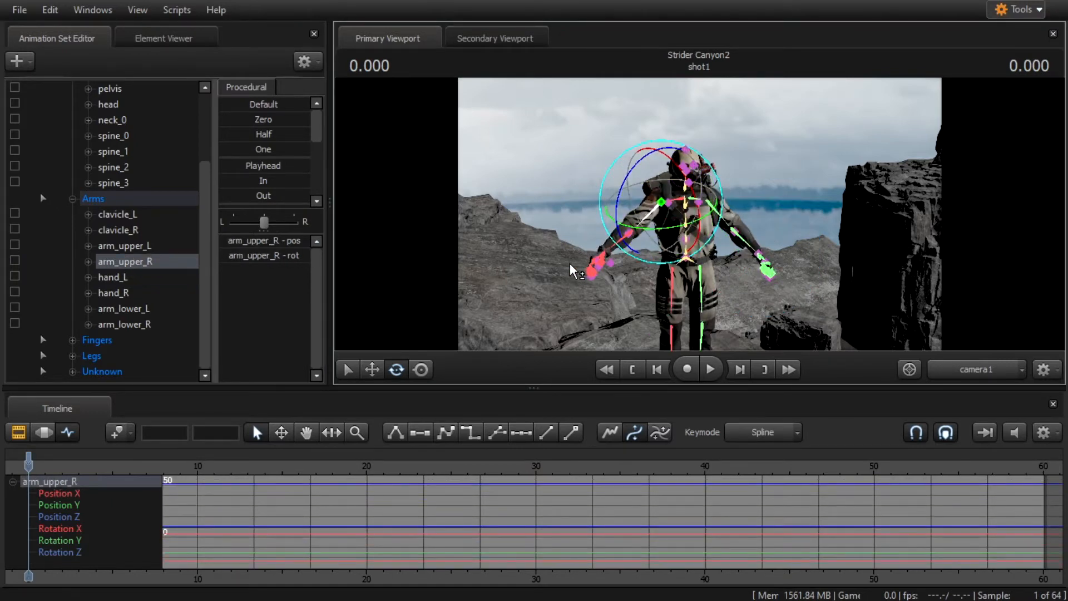
Step: View the timeline in the Clip Editor and Motion Editor, and return to the Graph Editor
key(F3)
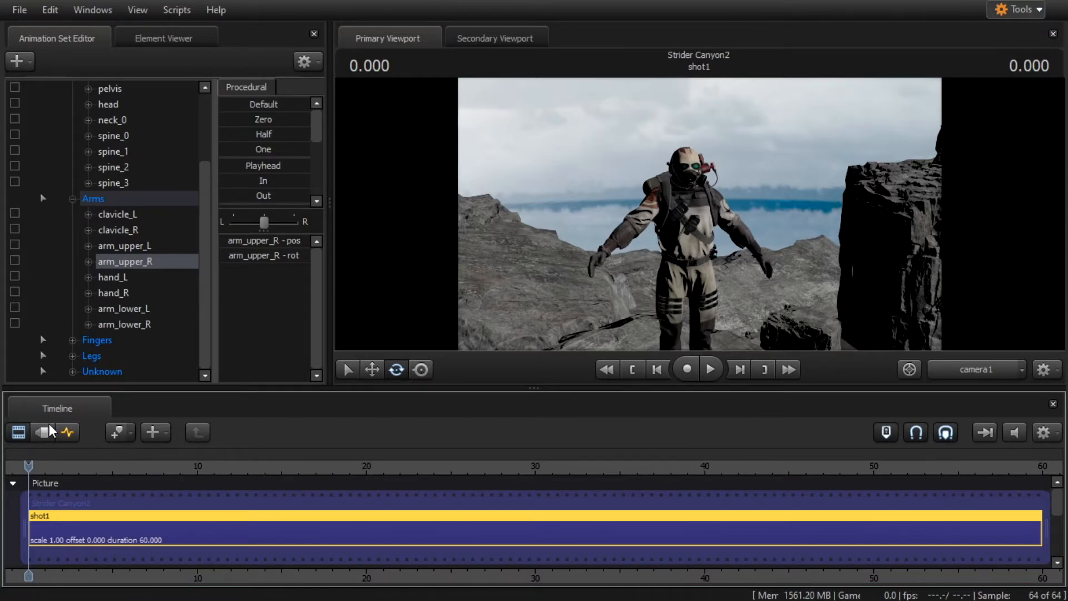
click(48, 437)
click(75, 437)
click(69, 434)
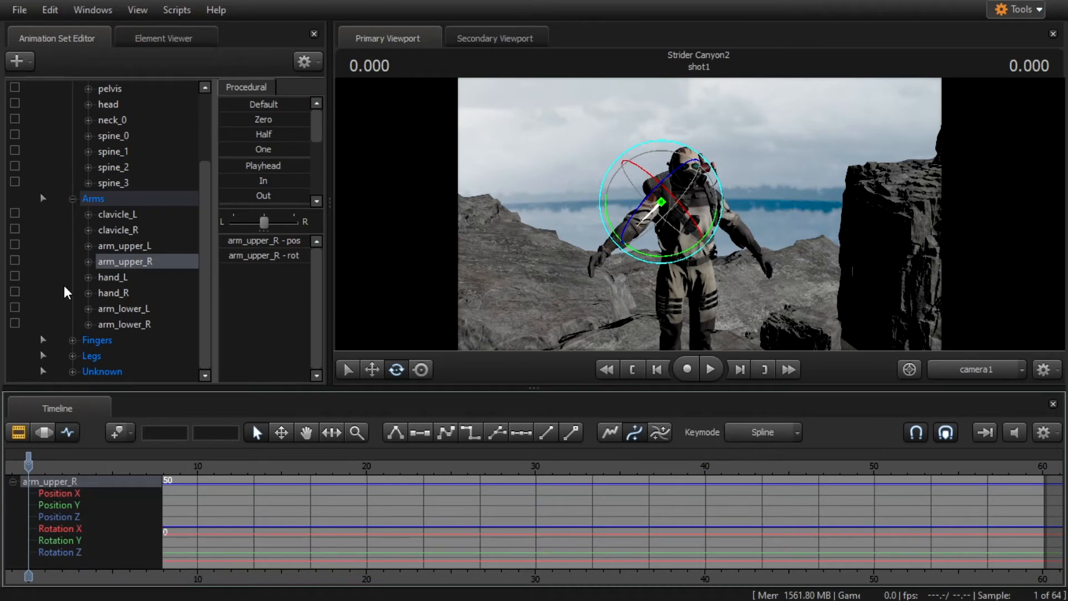
Step: Collapse the combine_grunt1 animation set and apply Auto Attach Rigs to it
scroll(108, 242, up, 2)
click(57, 120)
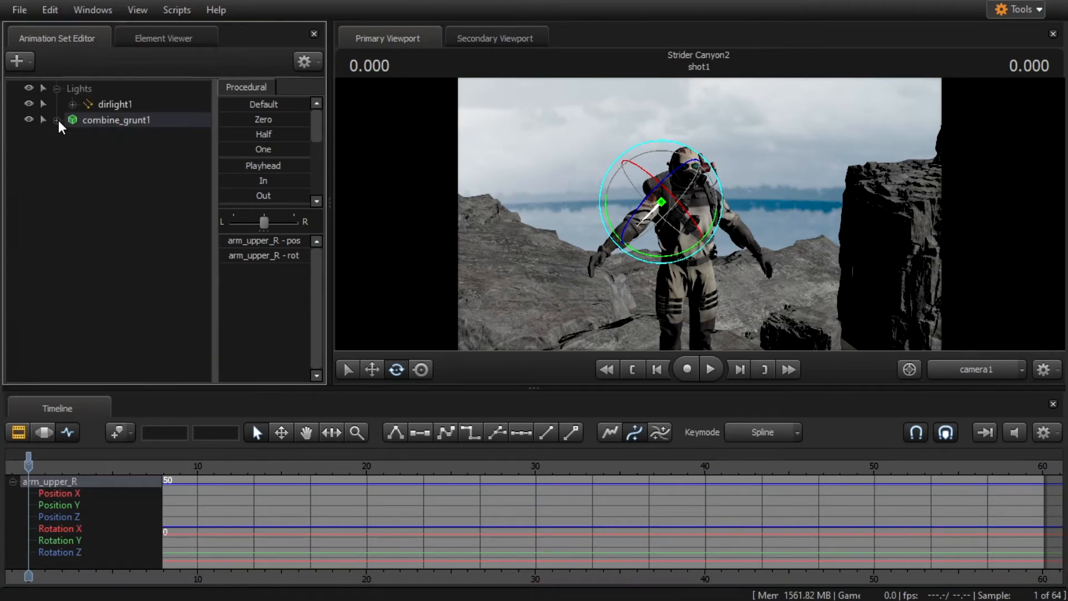
click(125, 121)
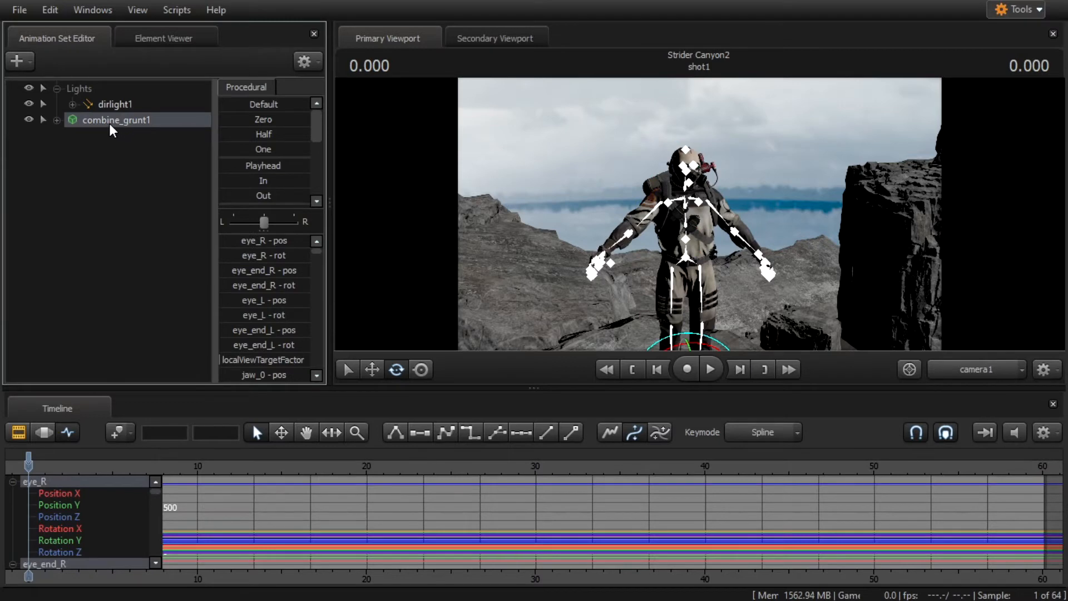
right_click(109, 122)
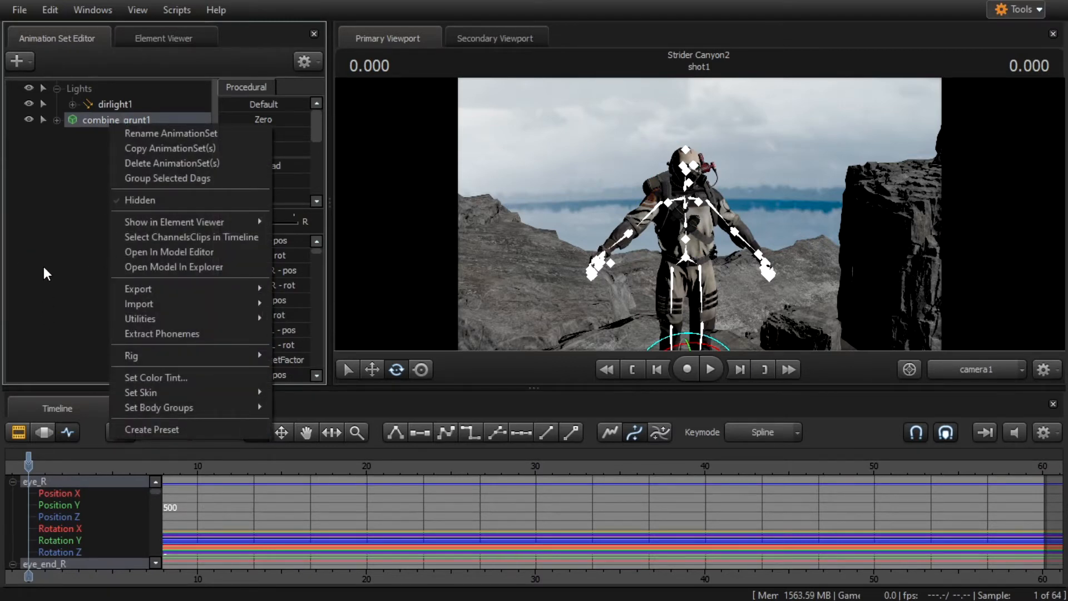
mouse_move(172, 352)
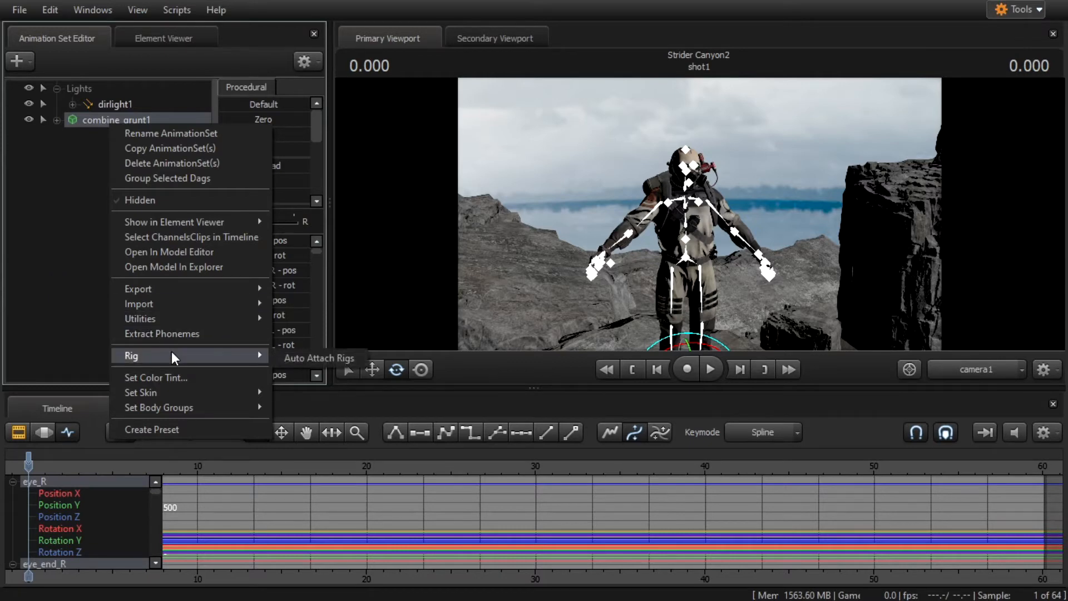
click(292, 358)
Step: Expand the rigged grunt's Arms and Body groups and move the pelvis control slightly downward with the Translate manipulator
click(57, 120)
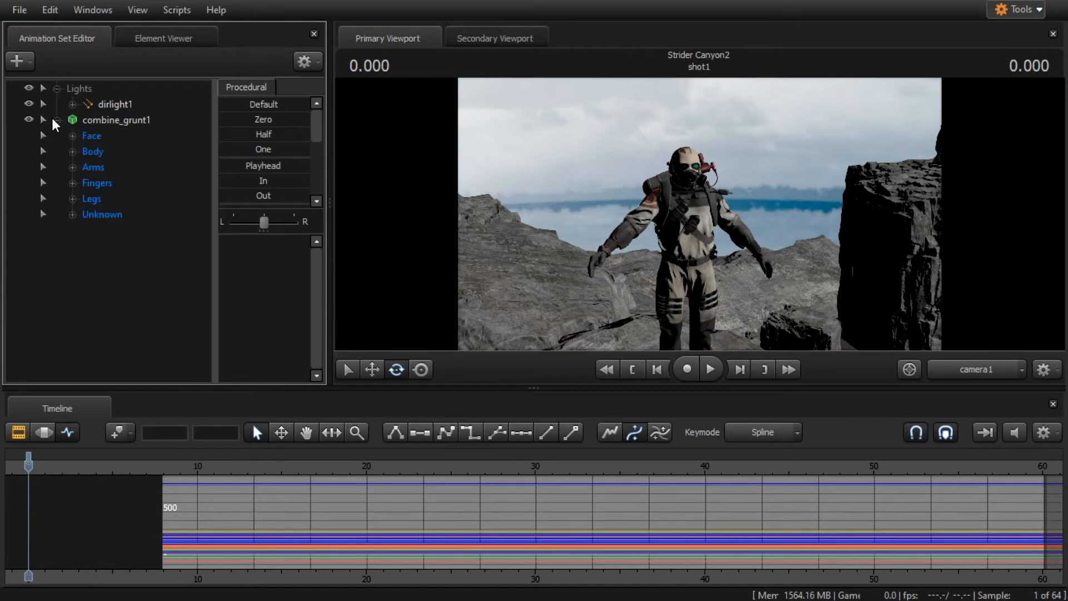
click(72, 167)
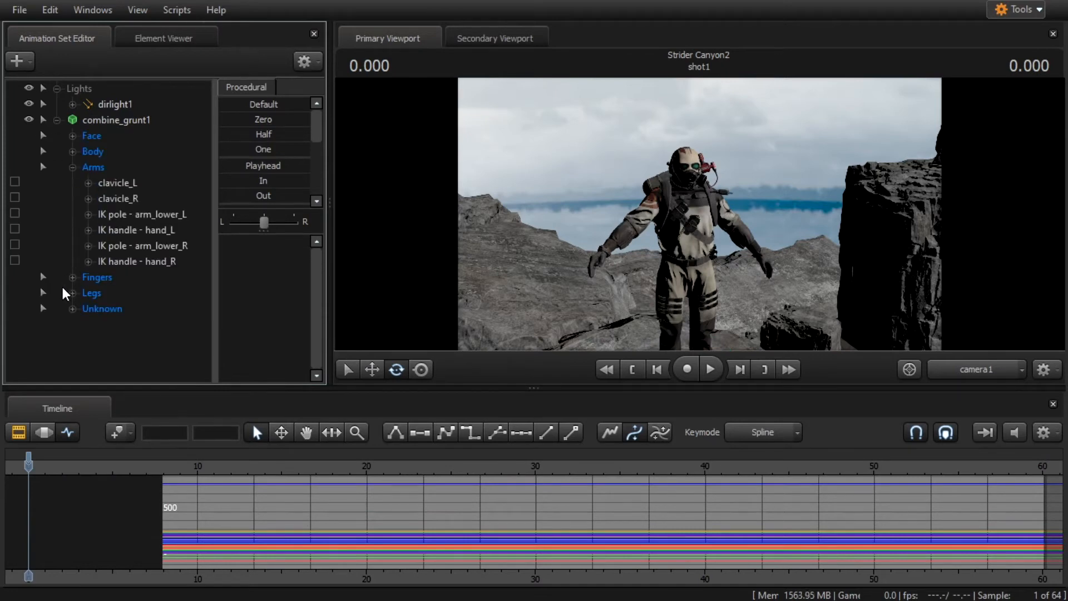
click(72, 151)
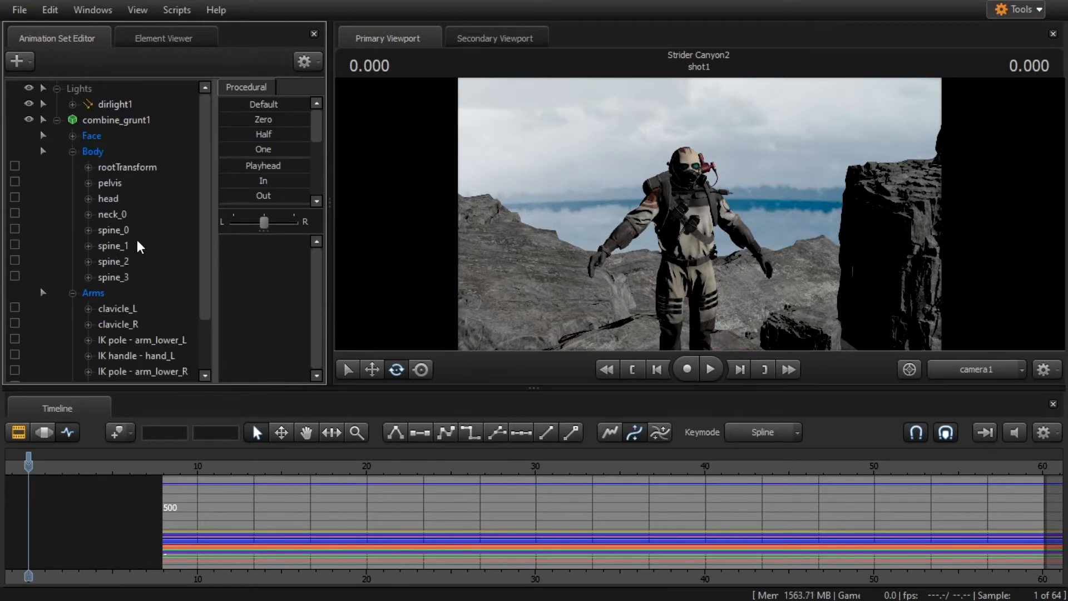
click(119, 185)
click(372, 369)
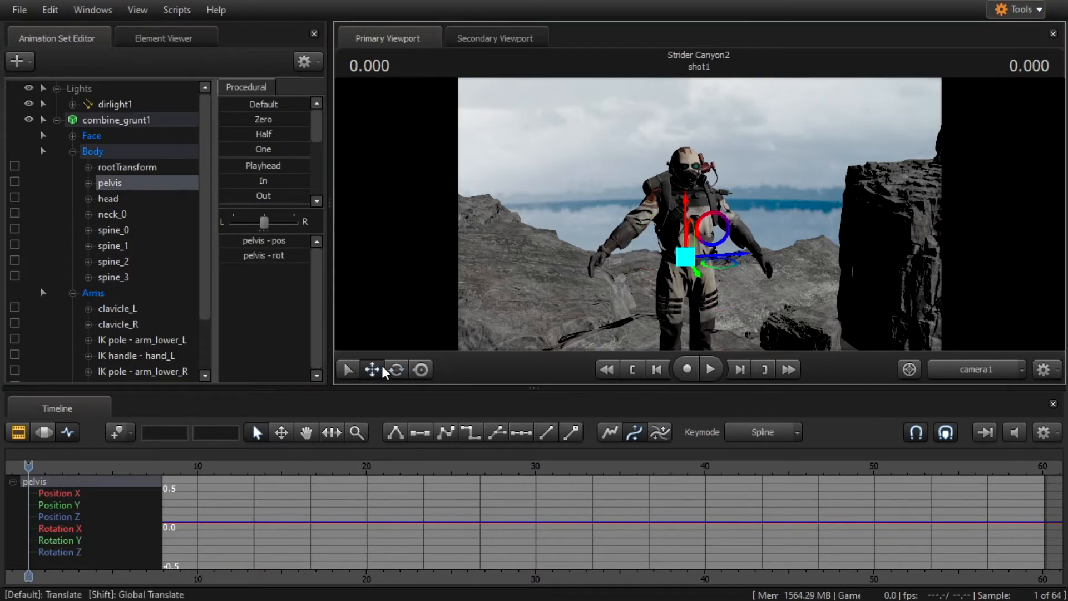
mouse_move(691, 258)
mouse_down()
mouse_move(687, 245)
mouse_move(675, 310)
mouse_move(689, 236)
mouse_move(667, 308)
mouse_move(687, 282)
mouse_move(691, 334)
mouse_move(639, 314)
mouse_move(718, 339)
mouse_move(667, 305)
mouse_move(686, 349)
mouse_move(665, 298)
mouse_move(699, 293)
mouse_move(582, 157)
mouse_move(762, 270)
mouse_move(834, 253)
mouse_move(689, 338)
mouse_move(617, 283)
mouse_move(689, 289)
mouse_move(727, 221)
mouse_move(593, 264)
mouse_move(548, 200)
mouse_move(721, 306)
mouse_move(649, 219)
mouse_move(572, 172)
mouse_move(692, 263)
mouse_up()
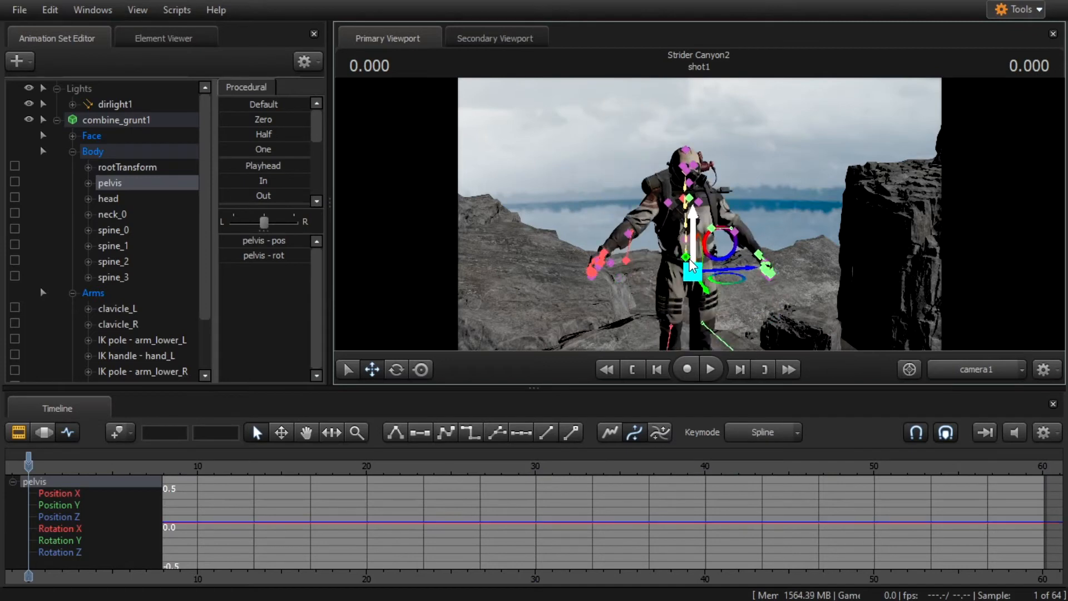
mouse_move(795, 113)
mouse_down()
mouse_move(795, 229)
mouse_move(784, 113)
mouse_move(806, 124)
mouse_up()
Step: Move the IK handle - hand_L control to raise the grunt's left hand up in front of the head
scroll(196, 210, down, 2)
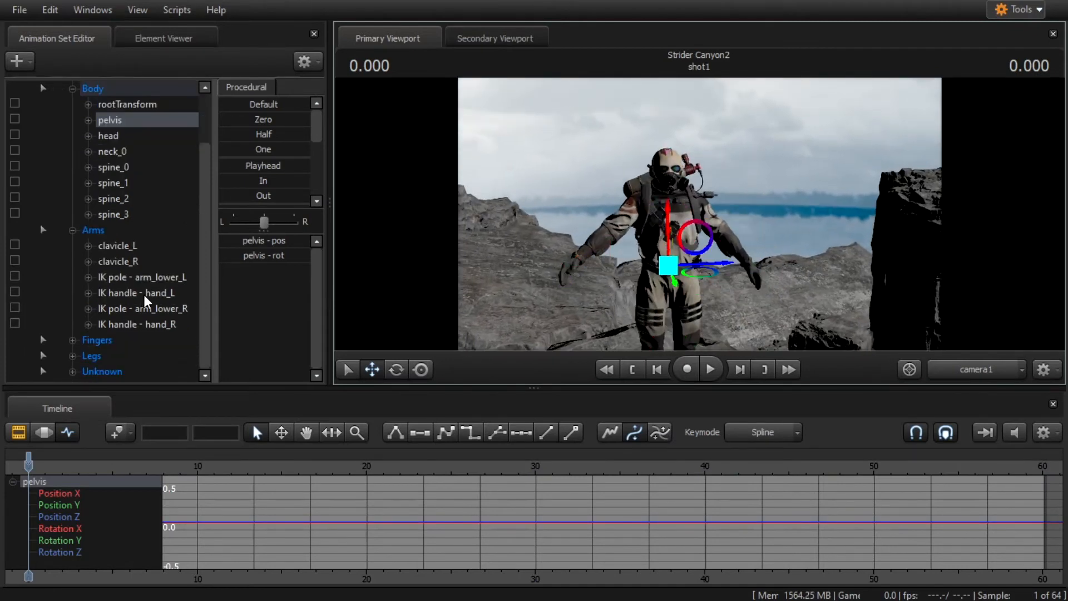
click(146, 294)
drag(745, 266, 736, 150)
drag(803, 290, 744, 102)
drag(622, 124, 513, 183)
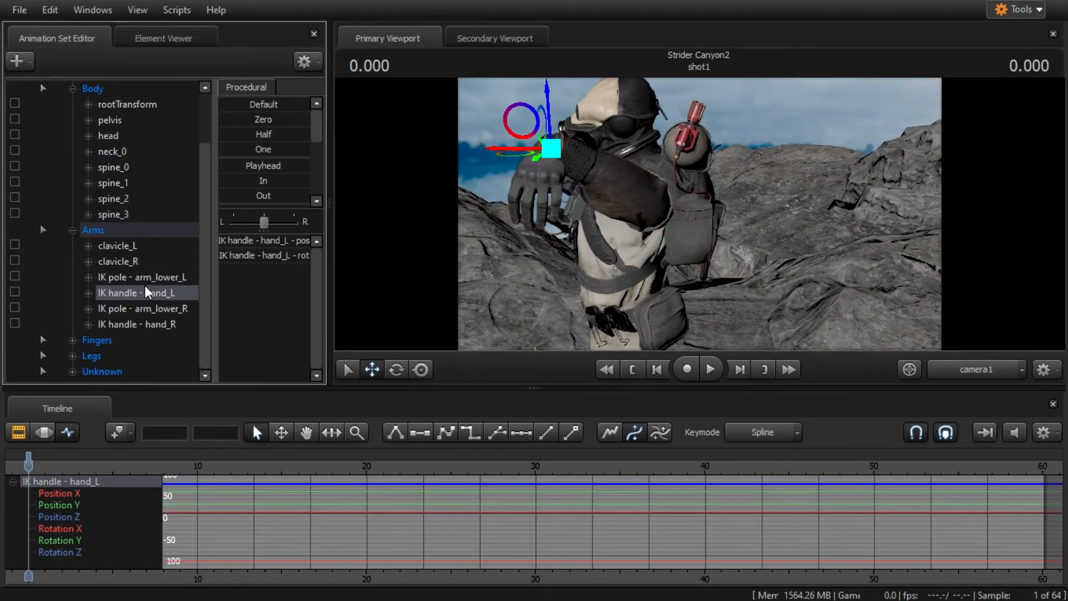
Step: Move the IK pole - arm_lower_L control to redirect the grunt's left elbow
click(150, 277)
drag(858, 269, 566, 107)
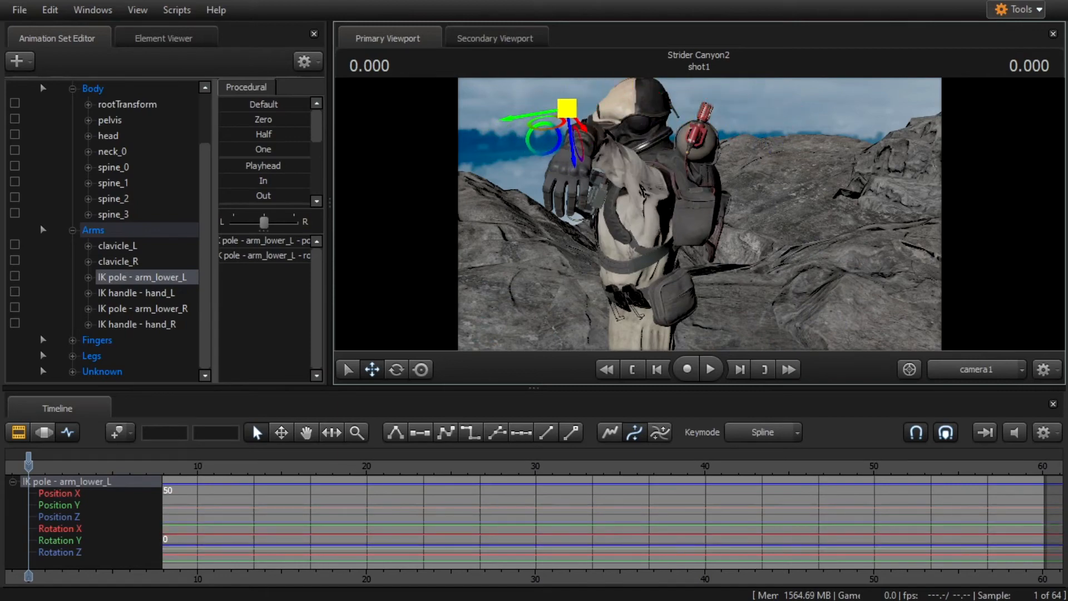
mouse_move(903, 258)
mouse_down()
mouse_move(834, 223)
mouse_move(904, 258)
mouse_up()
mouse_move(768, 196)
mouse_down()
mouse_move(801, 233)
mouse_move(790, 206)
mouse_move(767, 196)
mouse_up()
Step: Undo the moves of the left arm's IK pole and IK hand handle
key(ctrl+z)
key(ctrl+z)
key(ctrl+z)
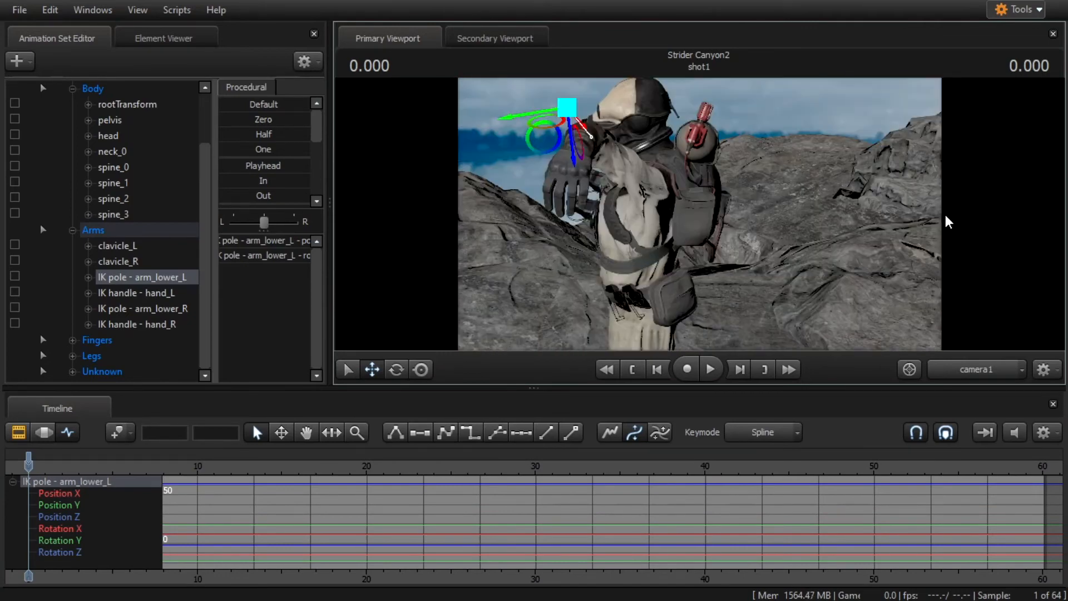
key(ctrl+z)
key(ctrl+z)
key(ctrl+z)
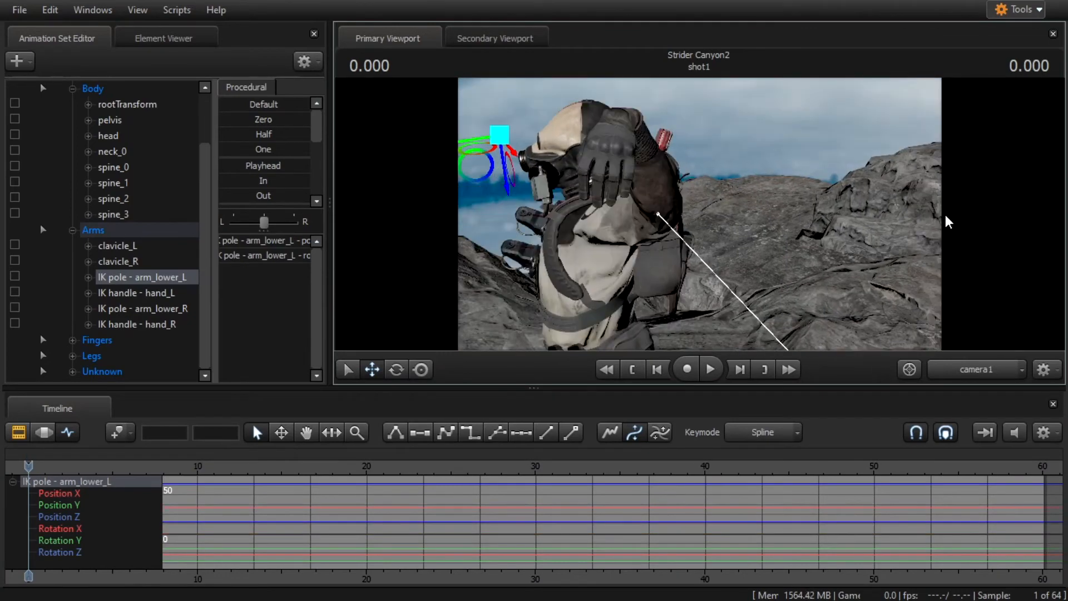
key(ctrl+z)
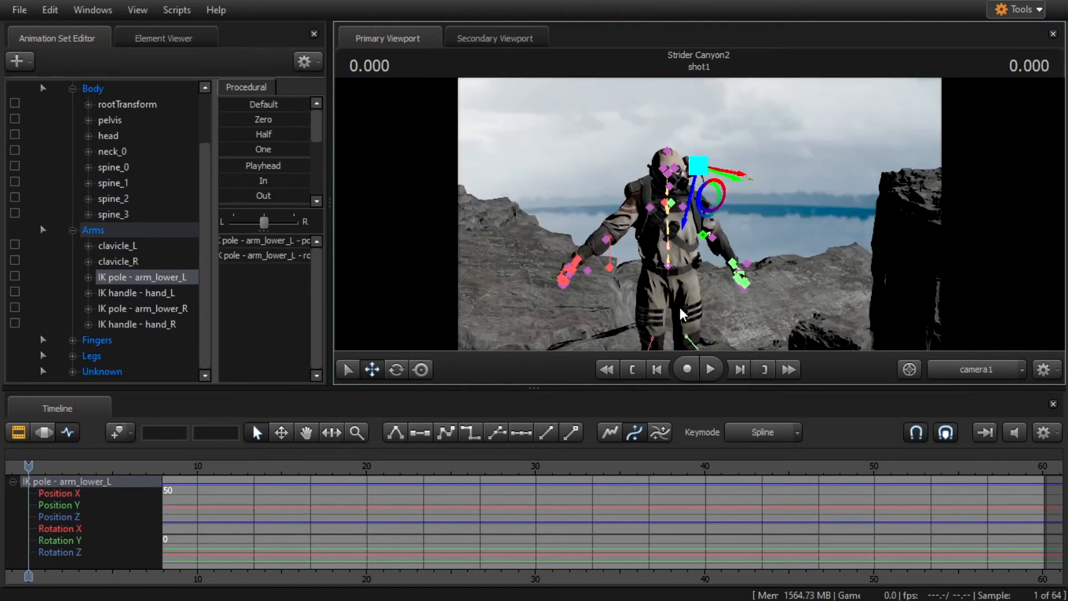
key(ctrl+z)
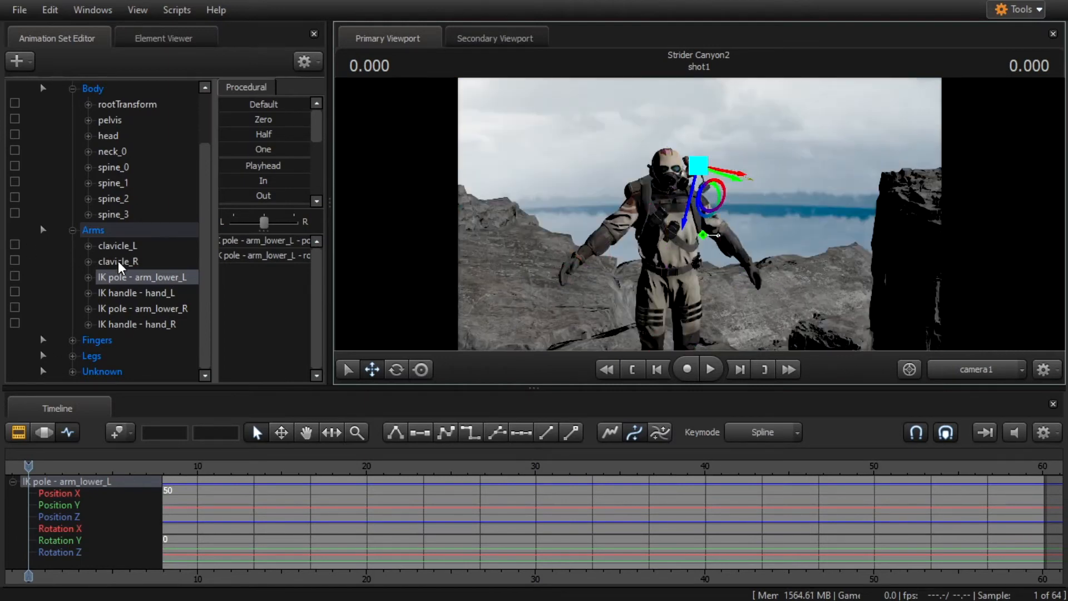
Step: Collapse the combine_grunt1 animation set and create an animation set for a new camera
scroll(88, 254, up, 2)
click(58, 120)
click(101, 246)
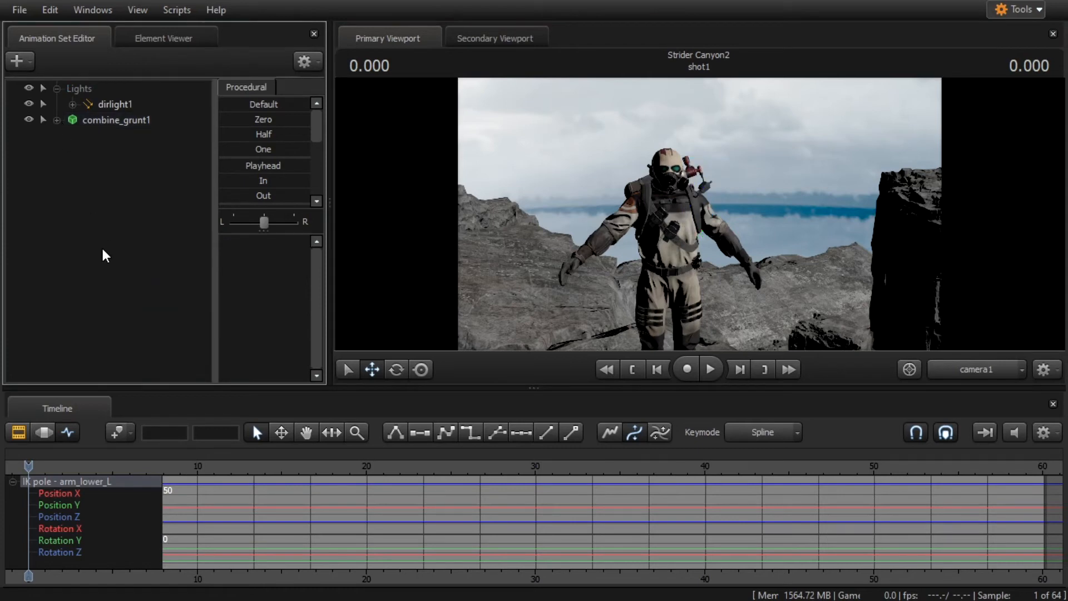
click(19, 61)
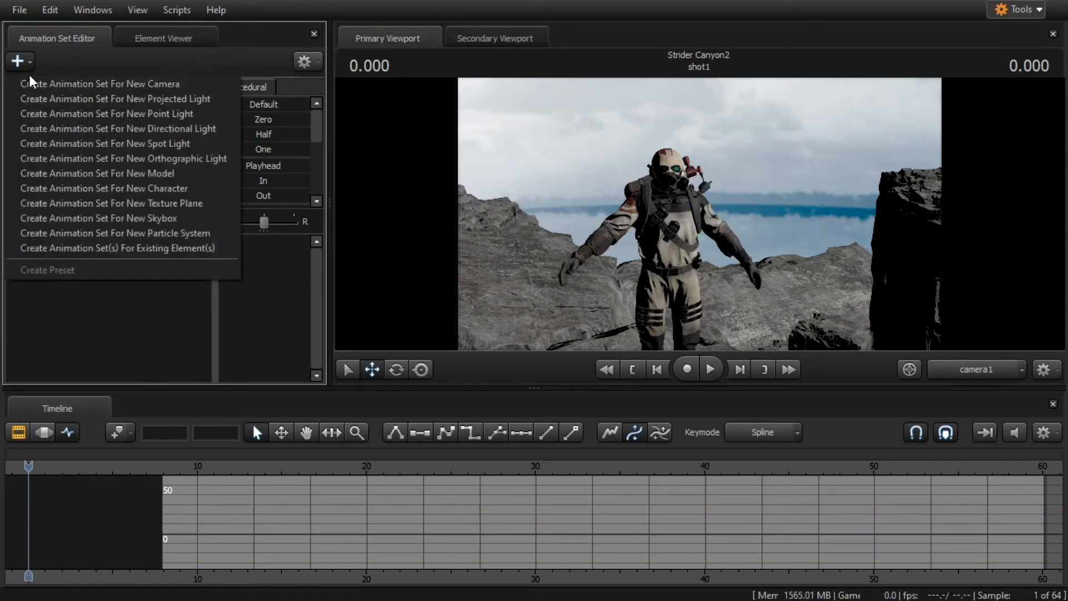
click(155, 81)
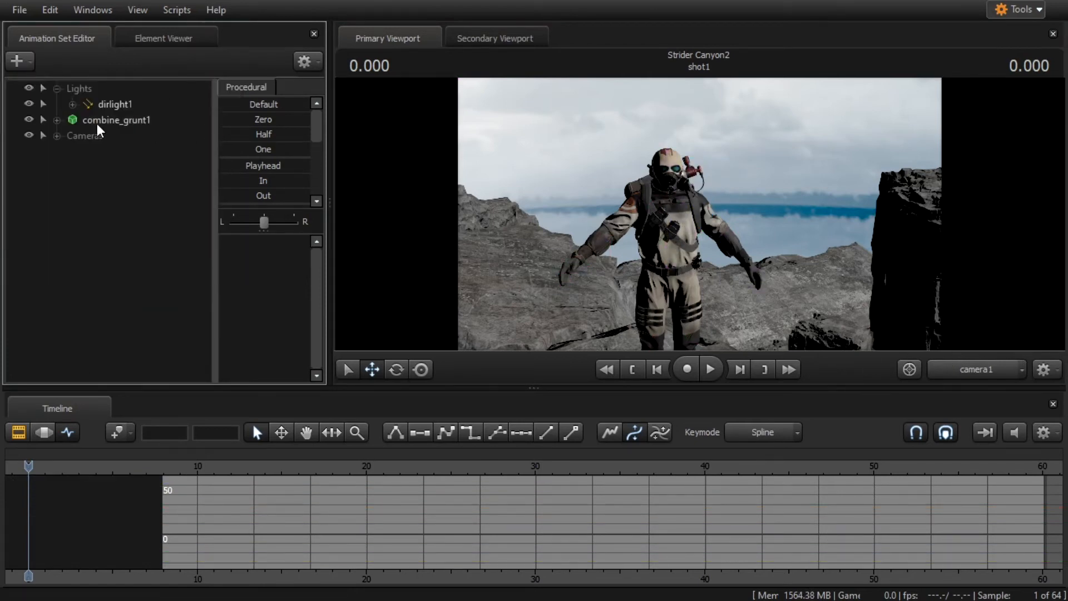
Step: Select camera2 in the Cameras group and make it the scene camera of the primary viewport
click(54, 135)
click(115, 151)
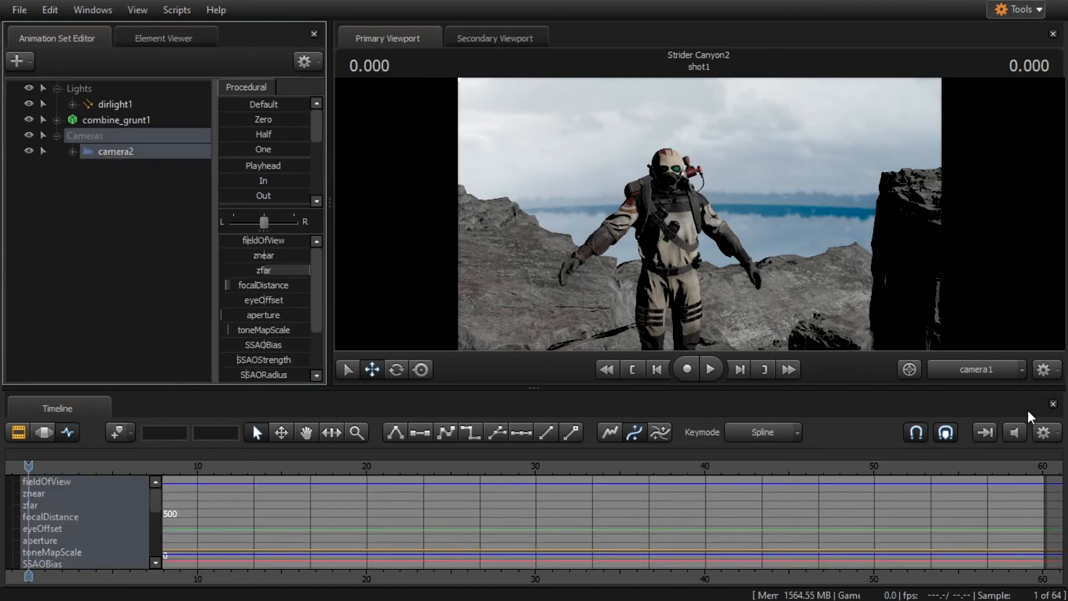
click(1022, 370)
mouse_move(953, 432)
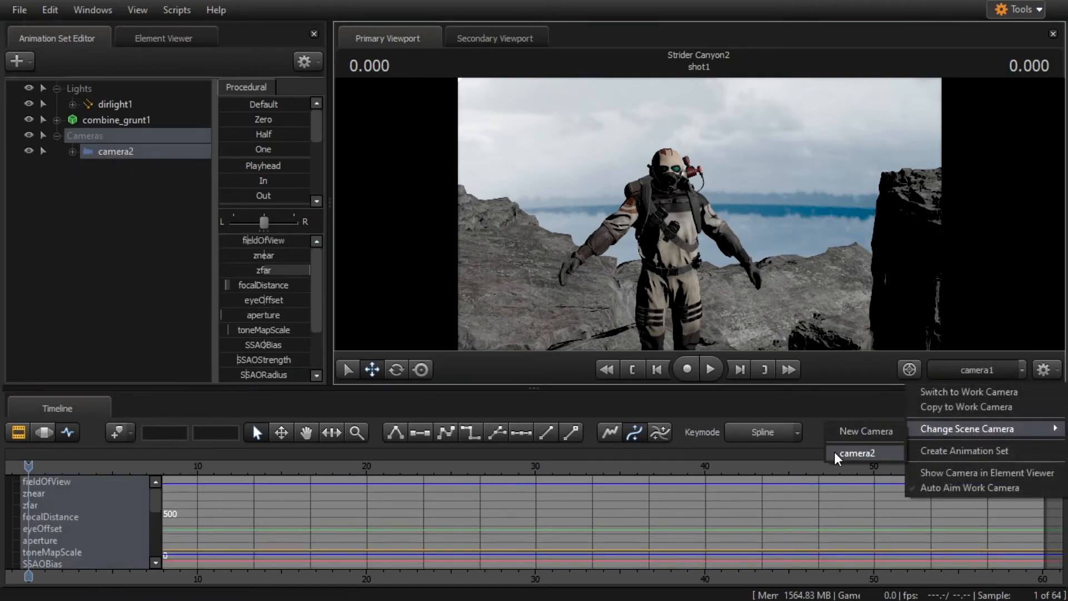
click(856, 452)
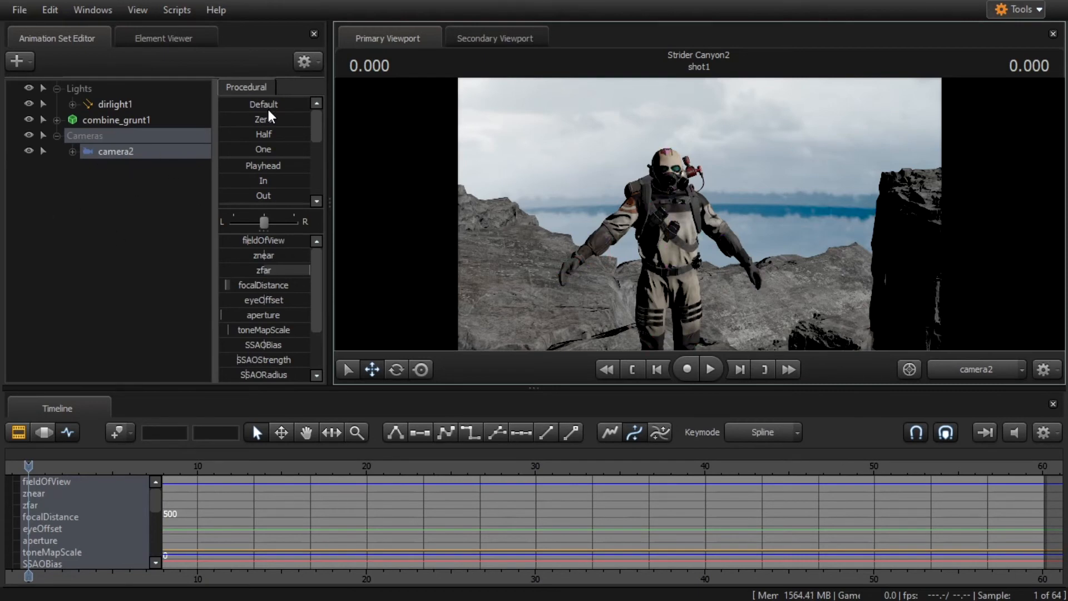
Step: Look at camera2's frustum and the grunt through the work camera in the secondary viewport, and toggle back to the scene camera
click(501, 39)
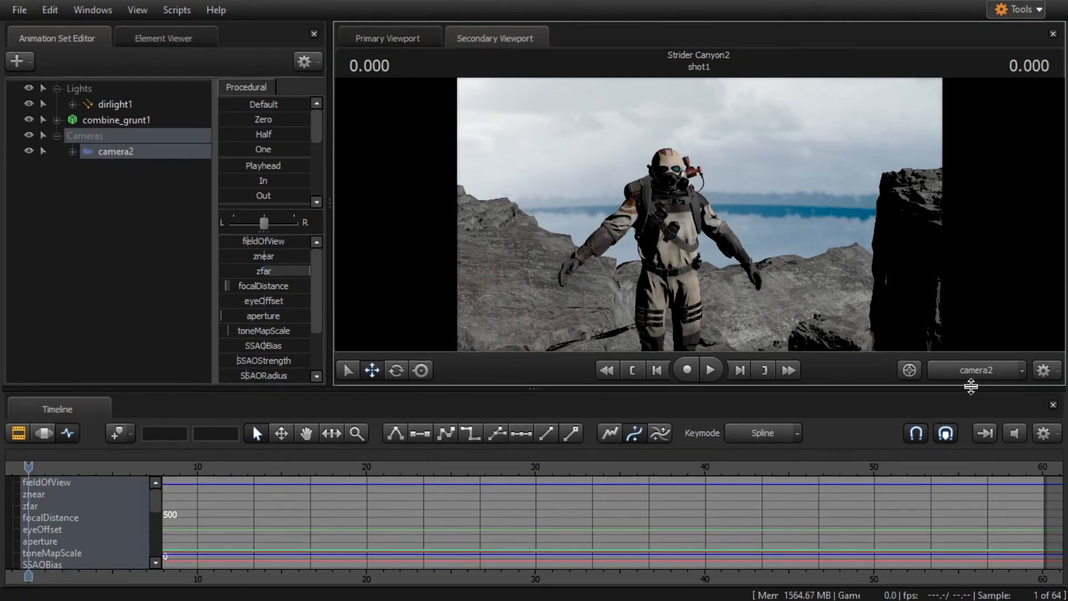
click(972, 376)
drag(699, 214, 702, 144)
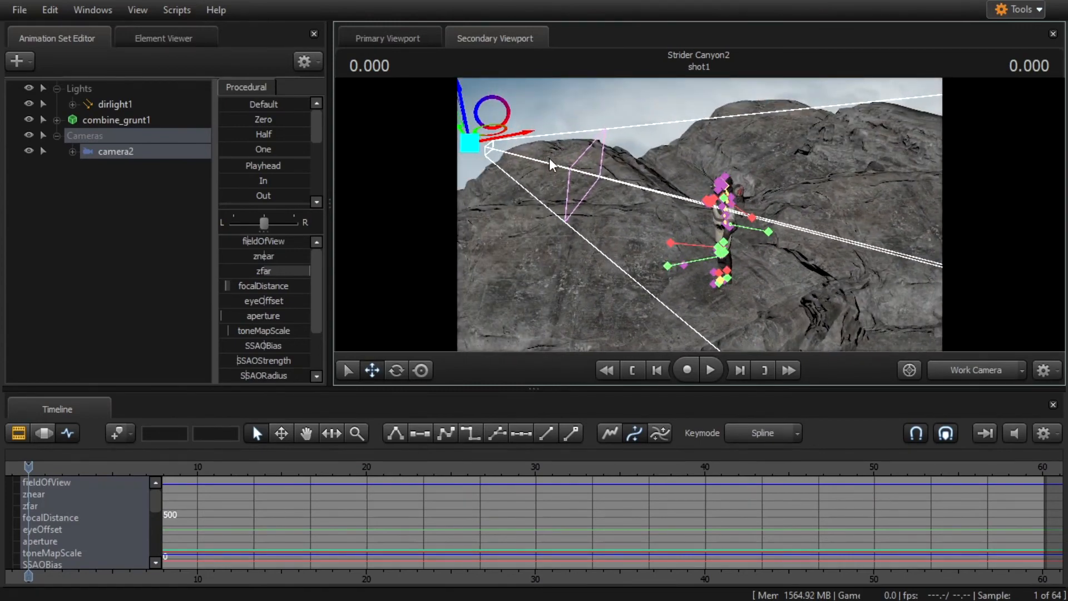
drag(763, 207, 853, 357)
click(984, 370)
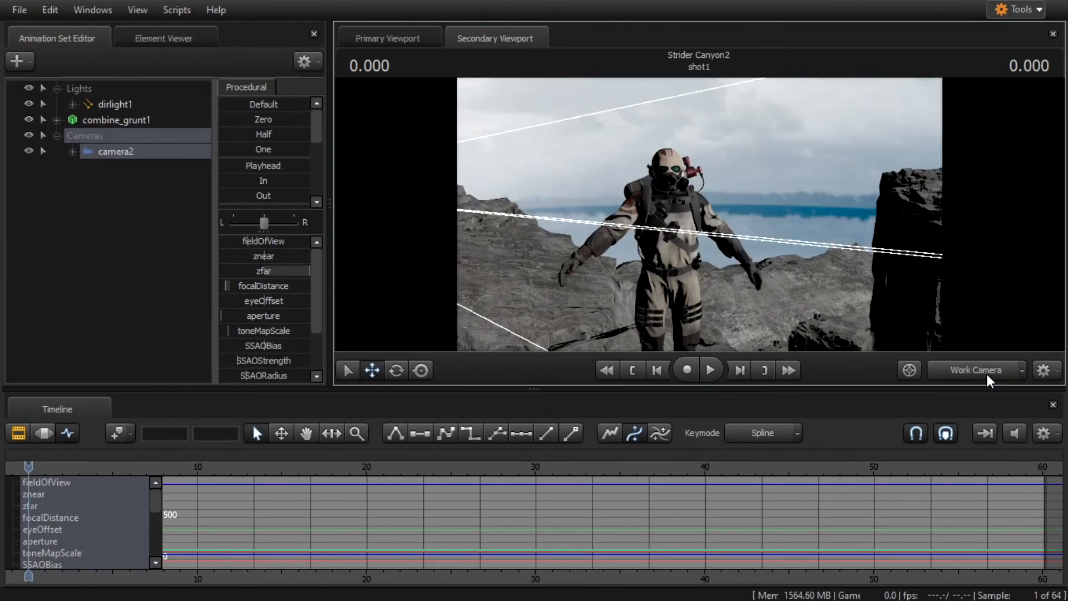
Step: Place the primary viewport side by side with the secondary viewport on the work camera, and widen the primary viewport
click(987, 373)
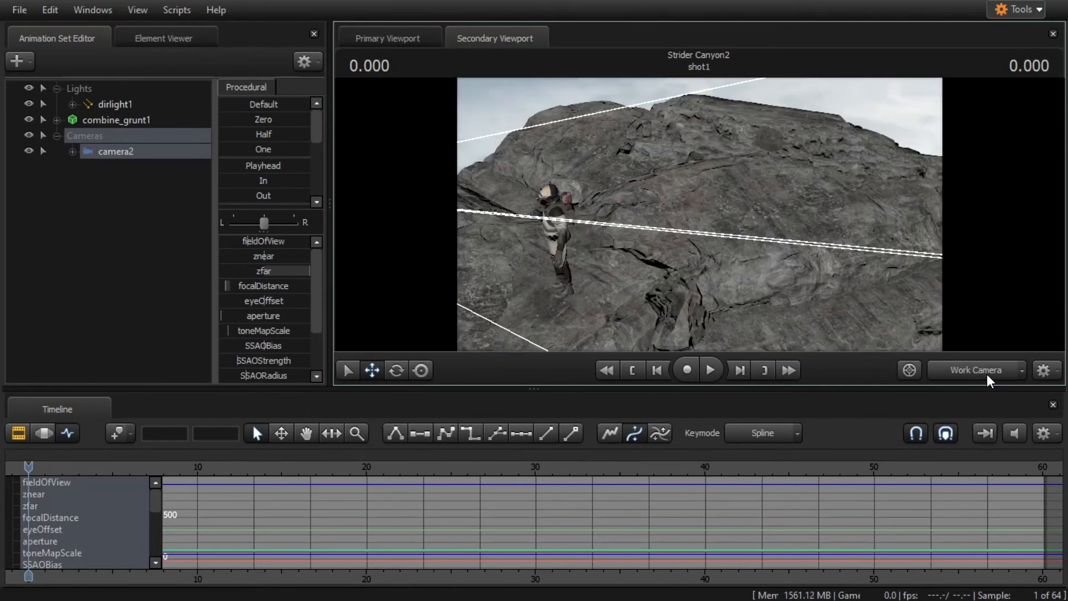
click(388, 39)
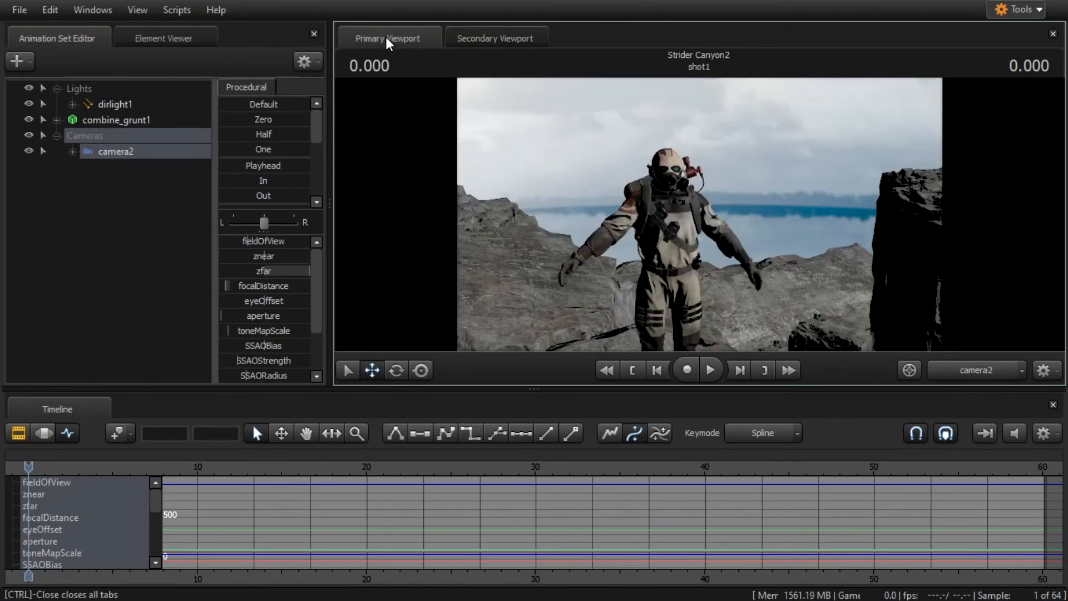
drag(386, 37, 670, 214)
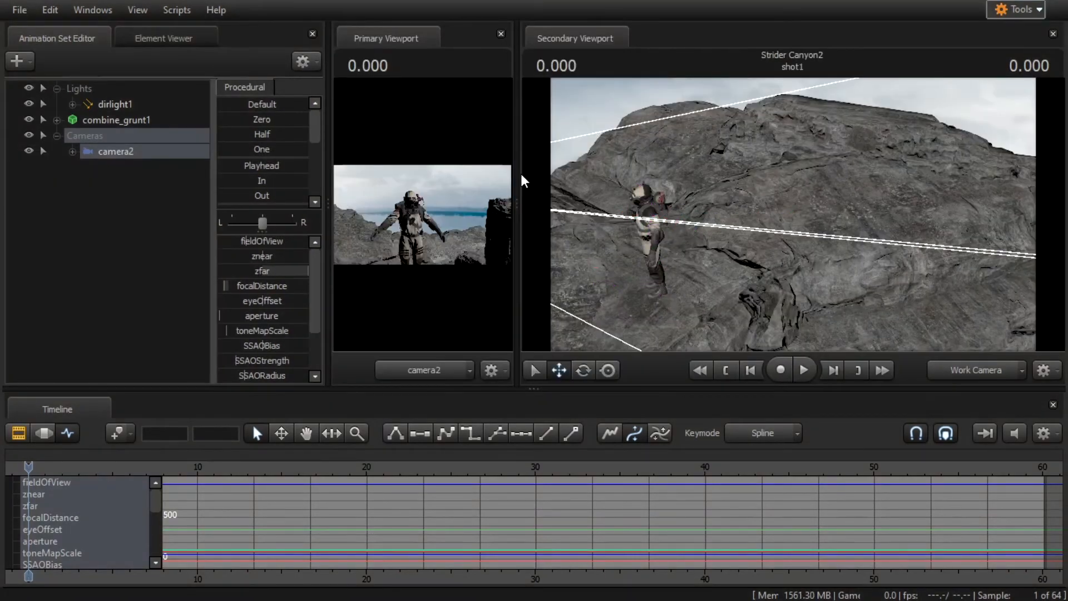
drag(517, 173, 665, 174)
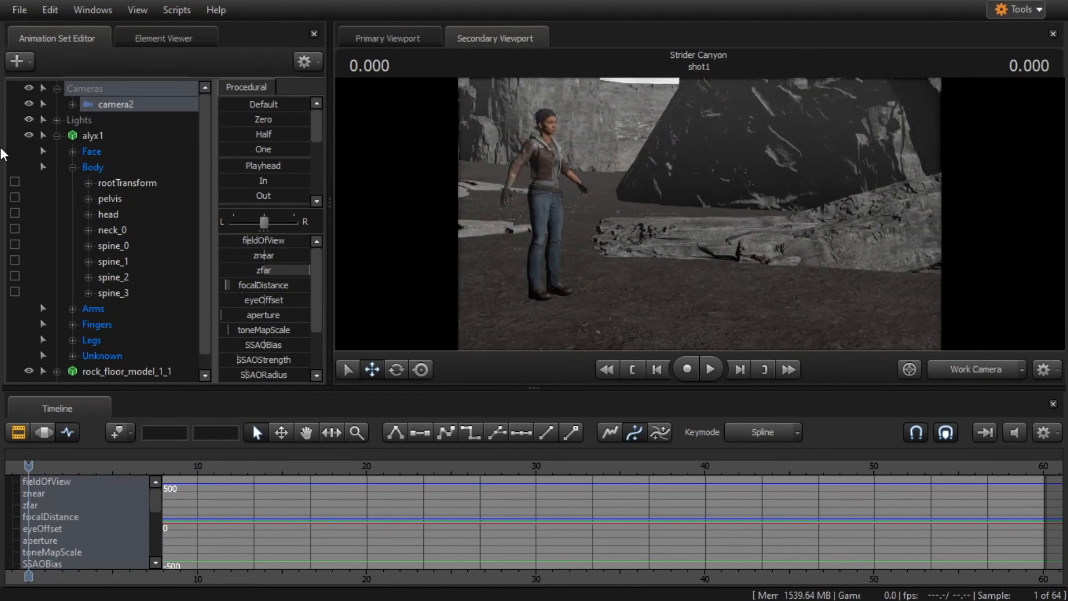
Step: Select alyx1's rootTransform in the Body group and move Alyx along the ground using the work camera view
click(134, 183)
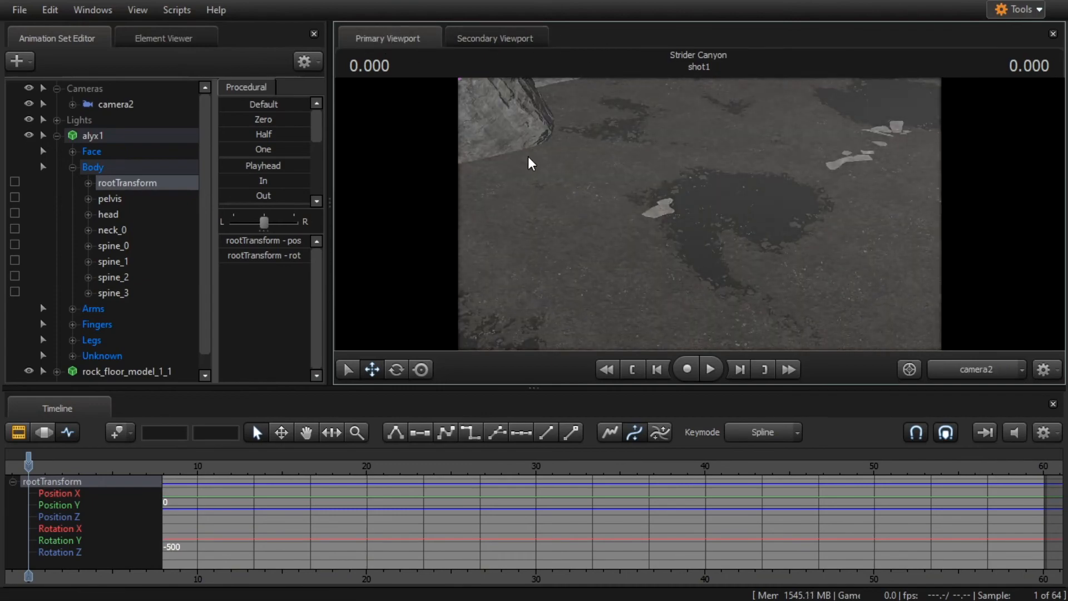
click(500, 38)
key(w)
mouse_move(593, 195)
mouse_down()
mouse_move(575, 220)
mouse_move(592, 196)
mouse_up()
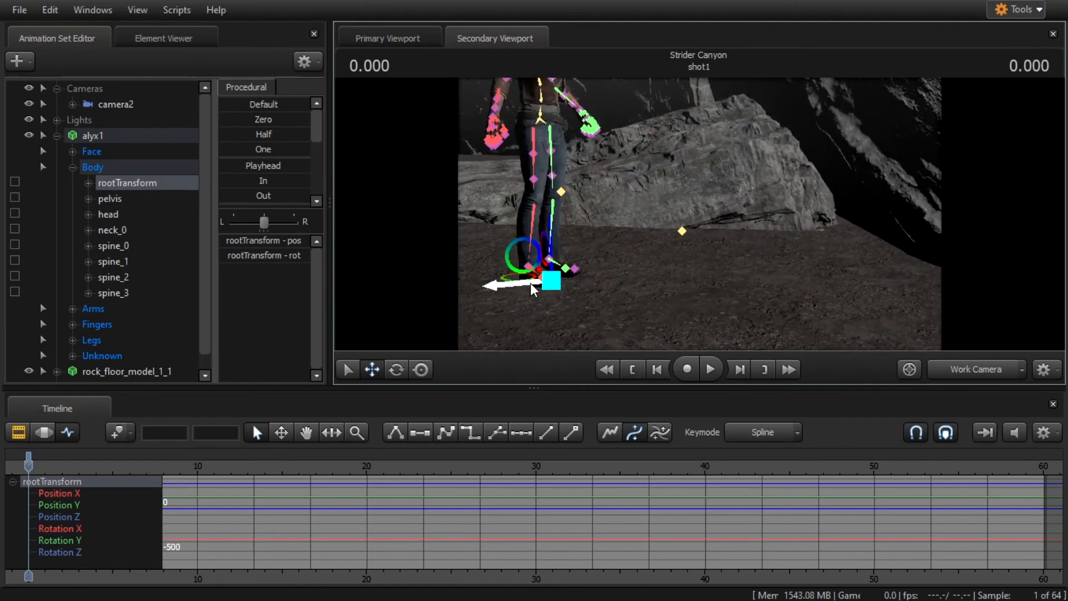
drag(532, 288, 633, 305)
Step: Rotate alyx1 about its rootTransform so that Alyx turns to face another direction
click(396, 368)
key(ctrl)
drag(932, 312, 1052, 281)
drag(699, 214, 522, 228)
key(s)
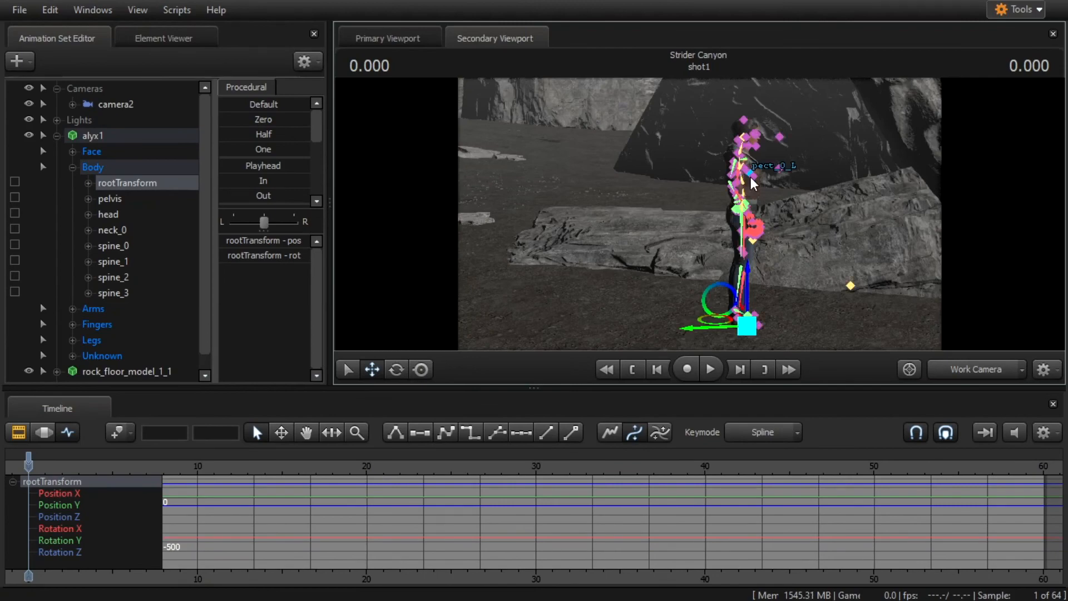
Step: Select the alyx1 animation set and bring up its available options
click(108, 135)
right_click(112, 136)
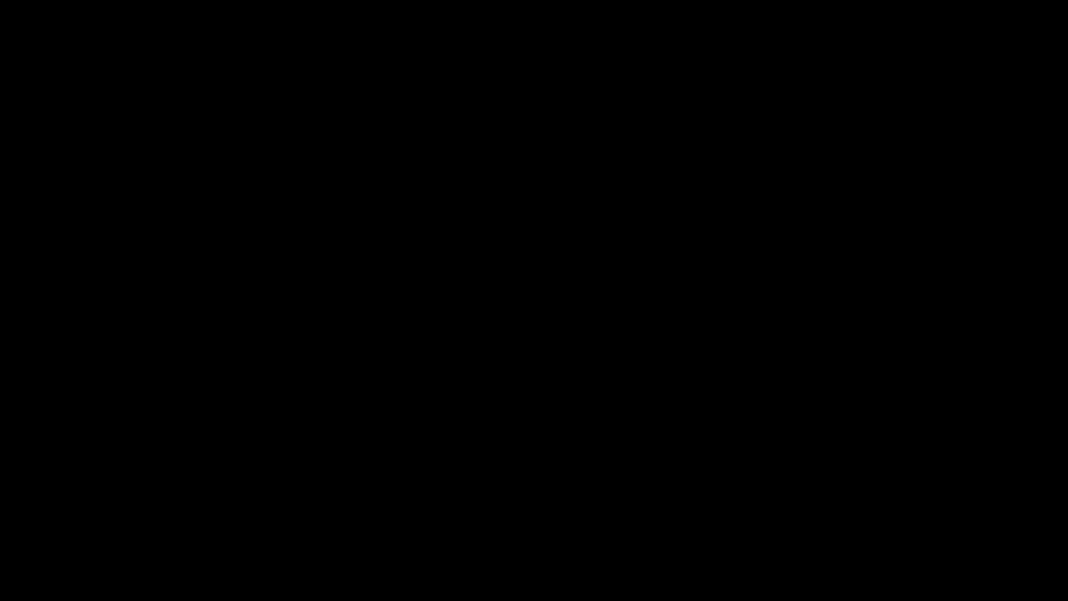